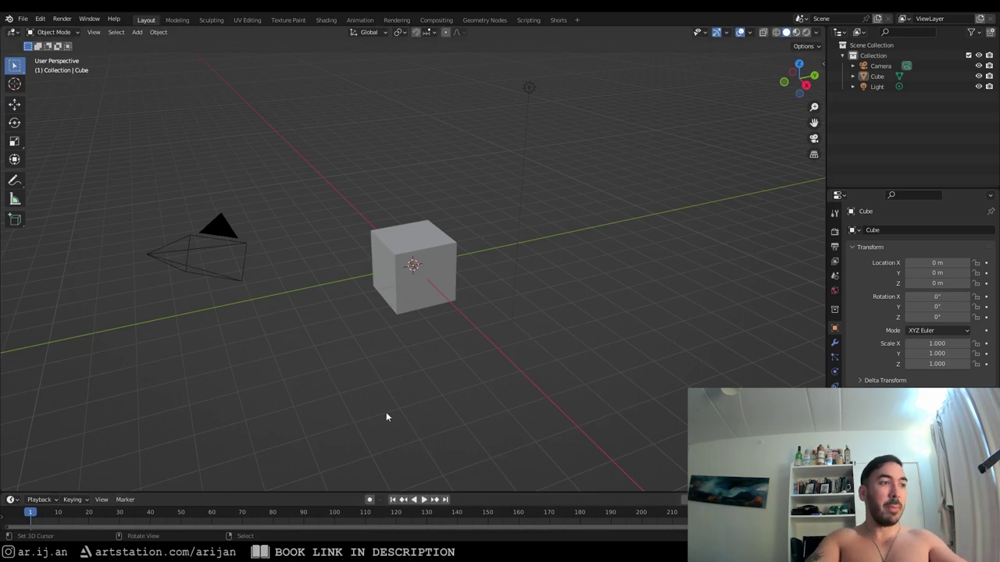
Orbit around the default starter scene and select the default cube.
{"action": "middle_click_drag", "start_coordinate": [396, 371], "coordinate": [428, 335]}
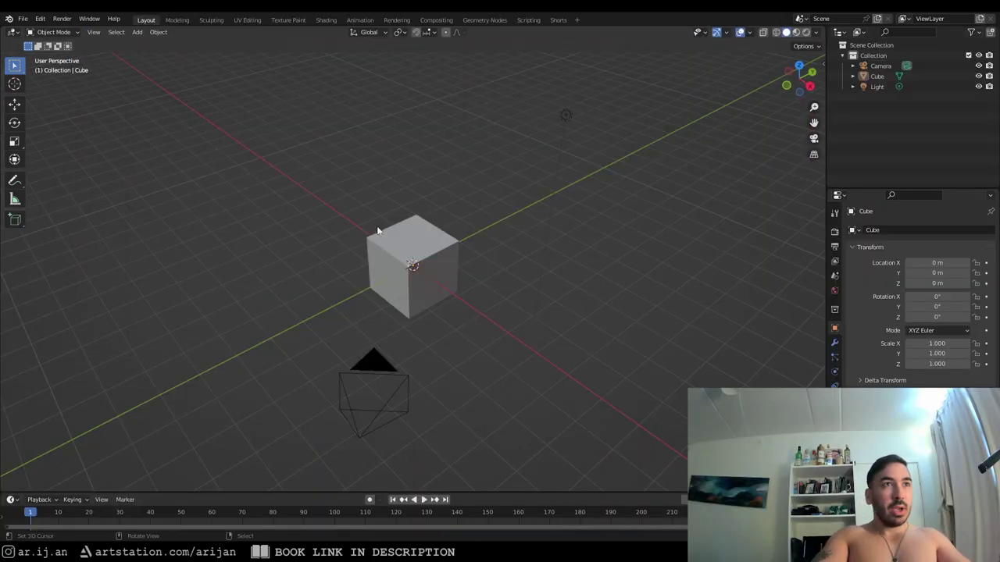
{"action": "middle_click_drag", "start_coordinate": [380, 230], "coordinate": [412, 261]}
{"action": "left_click", "coordinate": [420, 292]}
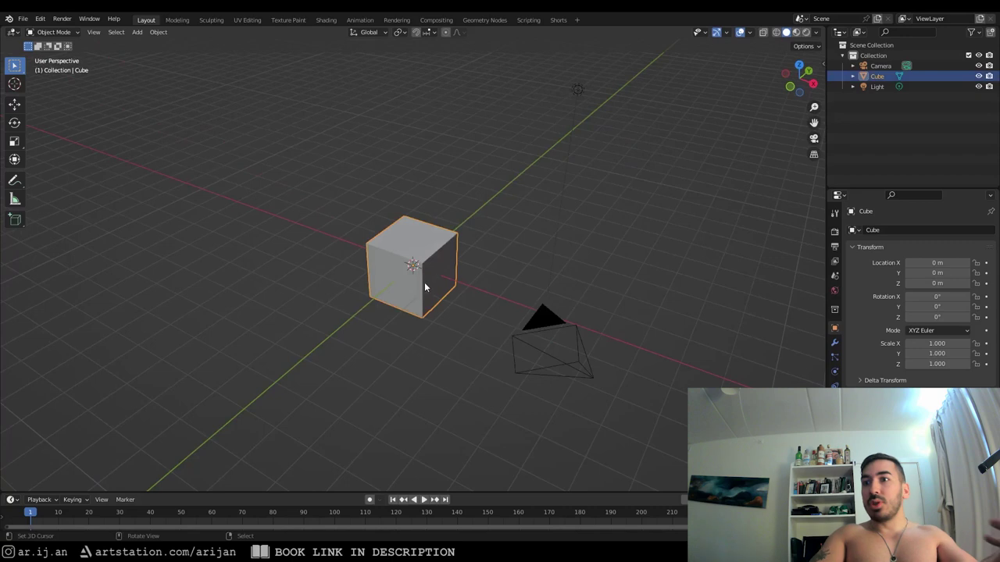
{"action": "middle_click_drag", "start_coordinate": [422, 308], "coordinate": [368, 252]}
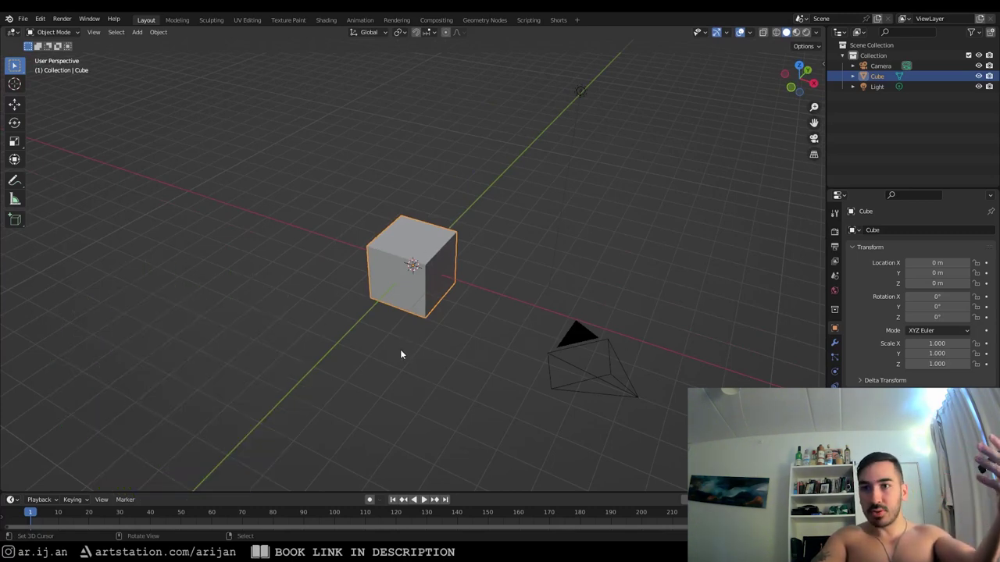
Turn on Screencast Keys in the N sidebar and undo the cube selection.
{"action": "key", "text": "n"}
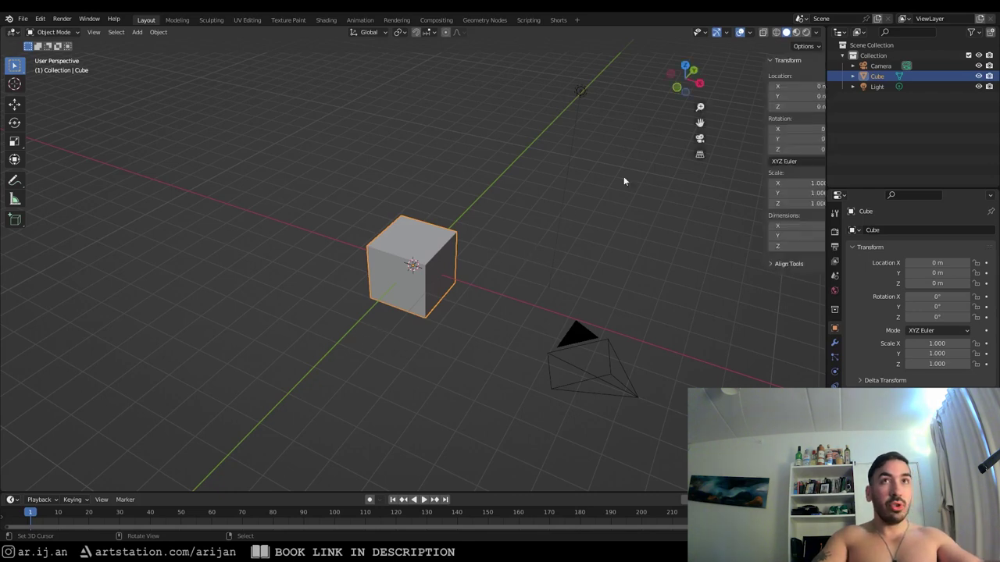
{"action": "left_click", "coordinate": [819, 180]}
{"action": "left_click", "coordinate": [733, 60]}
{"action": "left_click", "coordinate": [729, 60]}
{"action": "middle_click_drag", "start_coordinate": [558, 150], "coordinate": [449, 225]}
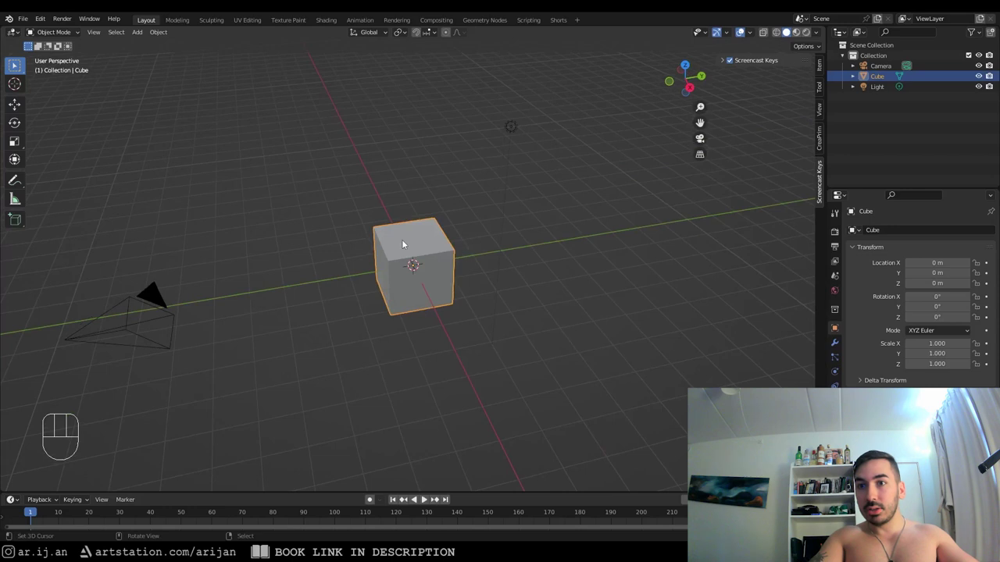
{"action": "middle_click_drag", "start_coordinate": [316, 200], "coordinate": [231, 167]}
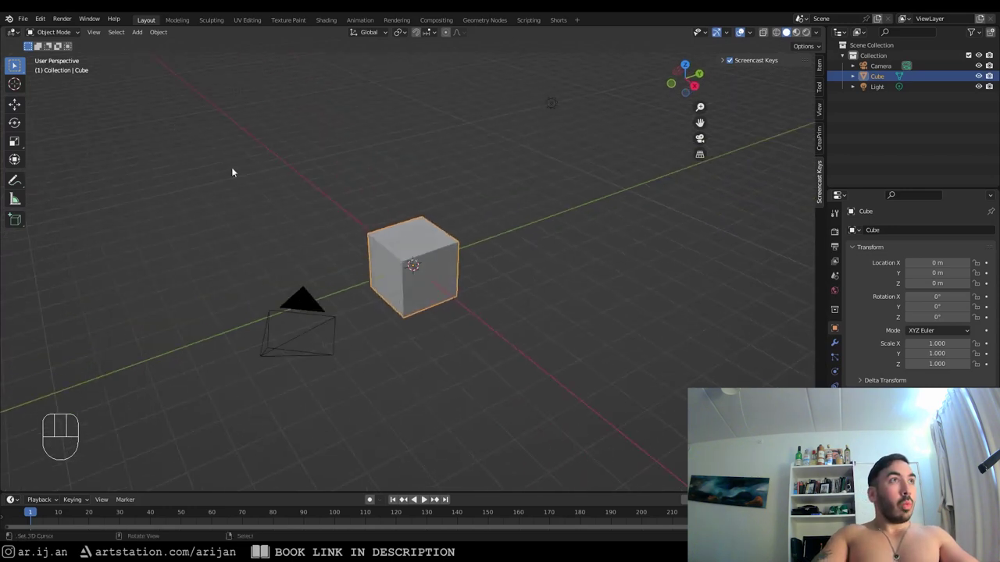
{"action": "left_click", "coordinate": [40, 19]}
{"action": "left_click", "coordinate": [55, 31]}
Search 'images' in Preferences Add-ons to confirm Import Images as Planes is enabled, then close.
{"action": "left_click", "coordinate": [40, 19]}
{"action": "left_click", "coordinate": [65, 169]}
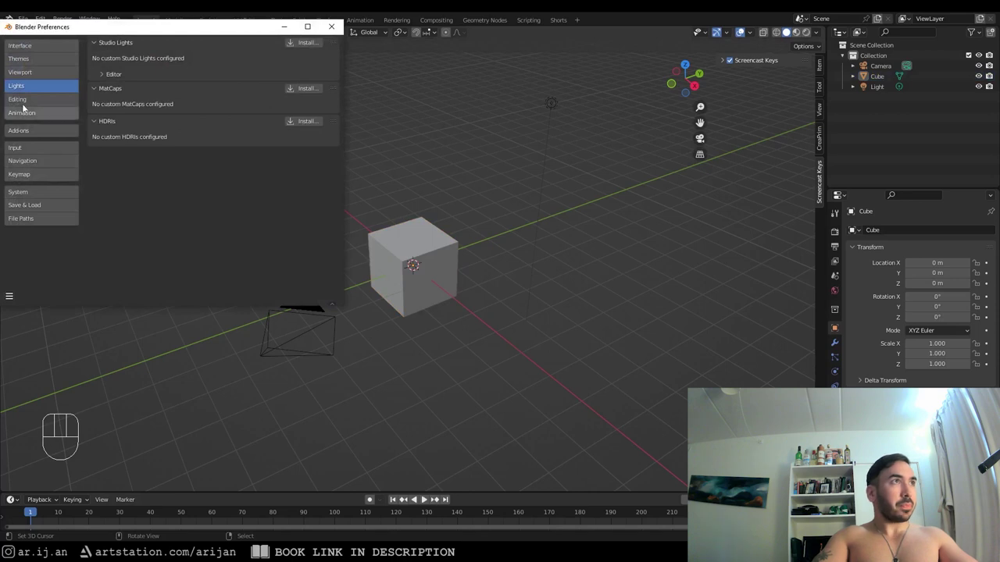
{"action": "left_click", "coordinate": [26, 131]}
{"action": "type", "text": "images"}
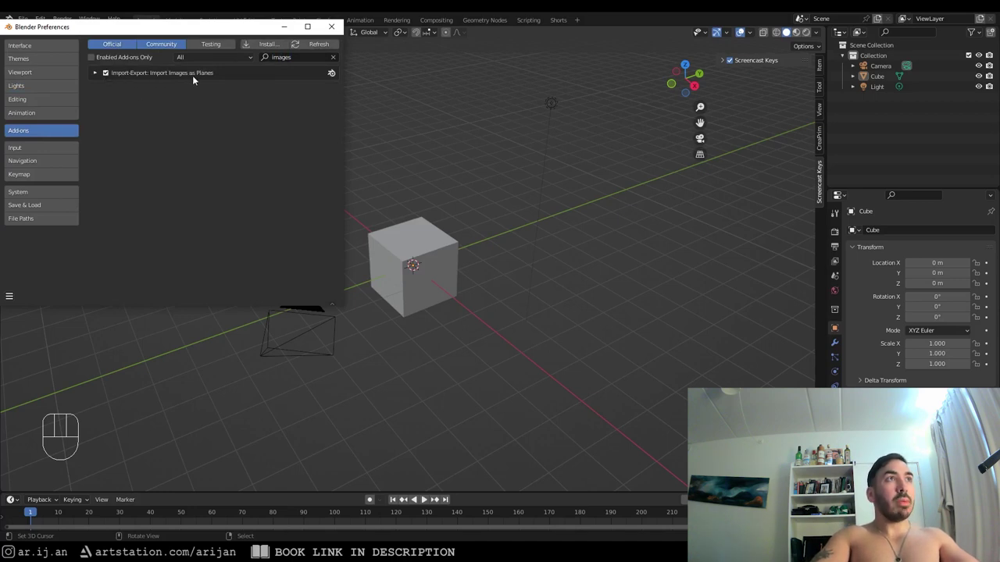
{"action": "left_click", "coordinate": [331, 27]}
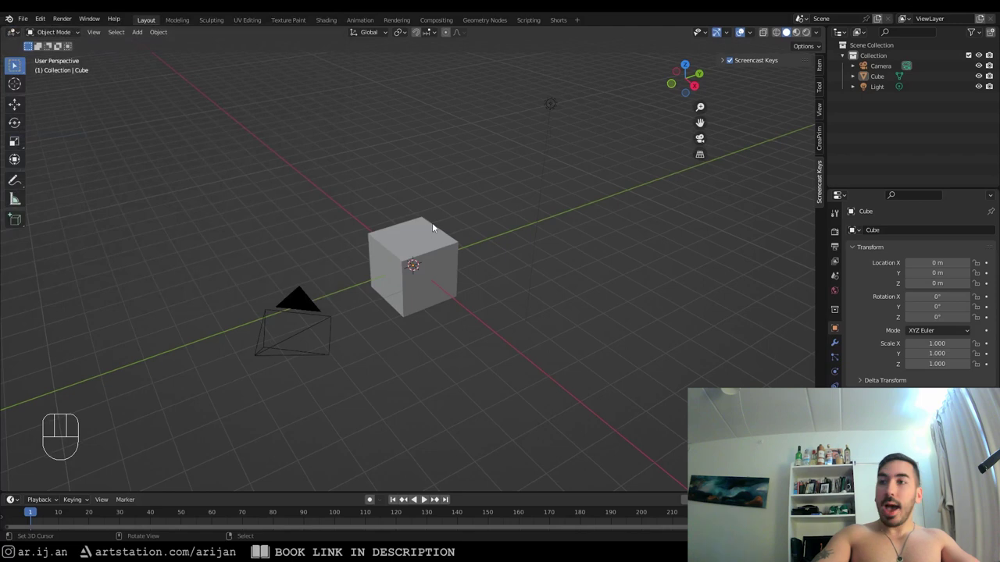
Select all the default objects and delete them.
{"action": "middle_click_drag", "start_coordinate": [432, 221], "coordinate": [428, 261]}
{"action": "left_click", "coordinate": [418, 264]}
{"action": "key", "text": "a"}
{"action": "key", "text": "x"}
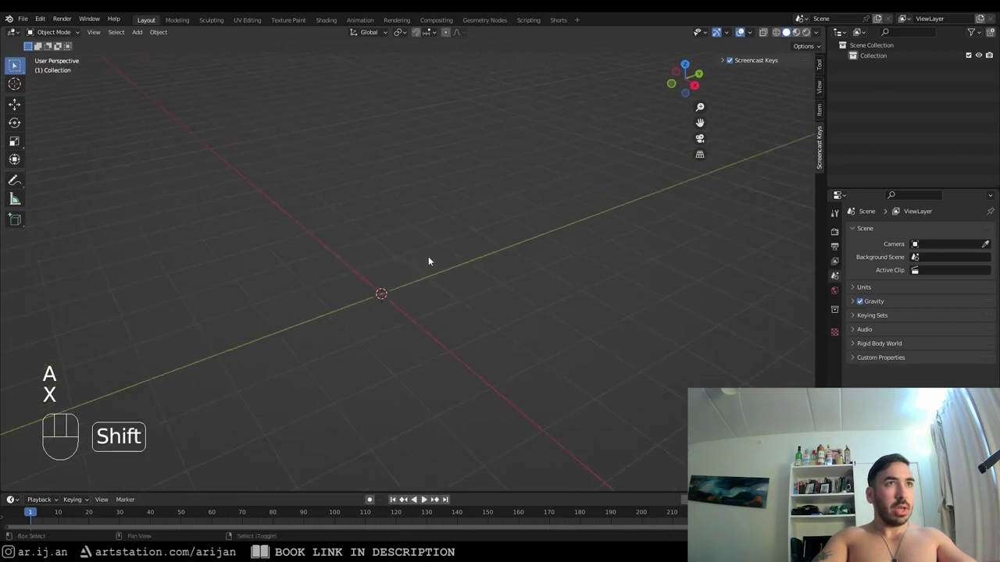
Import the grass image as a plane via Add > Image > Images as Planes.
{"action": "key", "text": "shift+a"}
{"action": "mouse_move", "coordinate": [382, 376]}
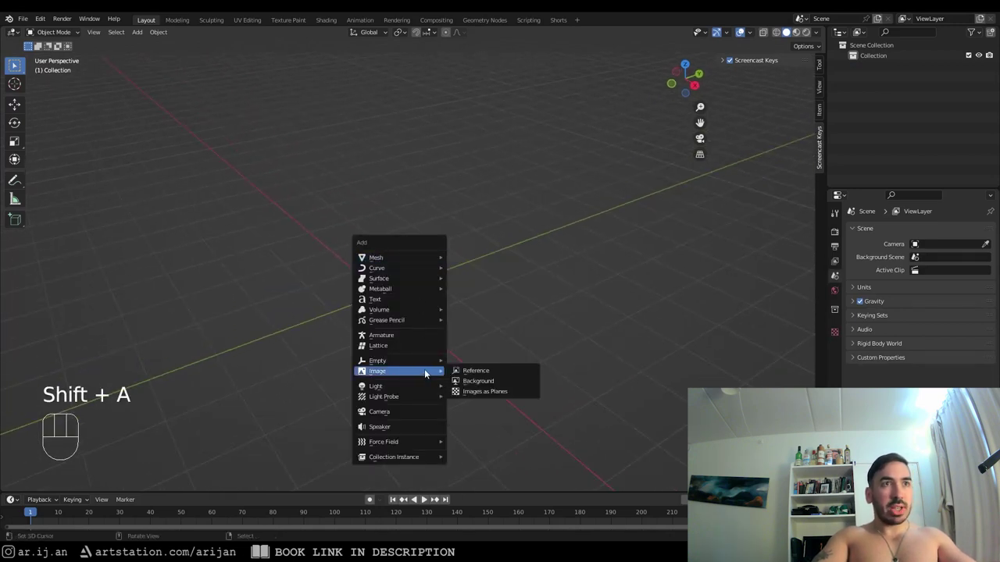
{"action": "left_click", "coordinate": [479, 392]}
{"action": "double_click", "coordinate": [404, 191]}
{"action": "scroll", "coordinate": [423, 286], "scroll_direction": "up", "scroll_amount": 5}
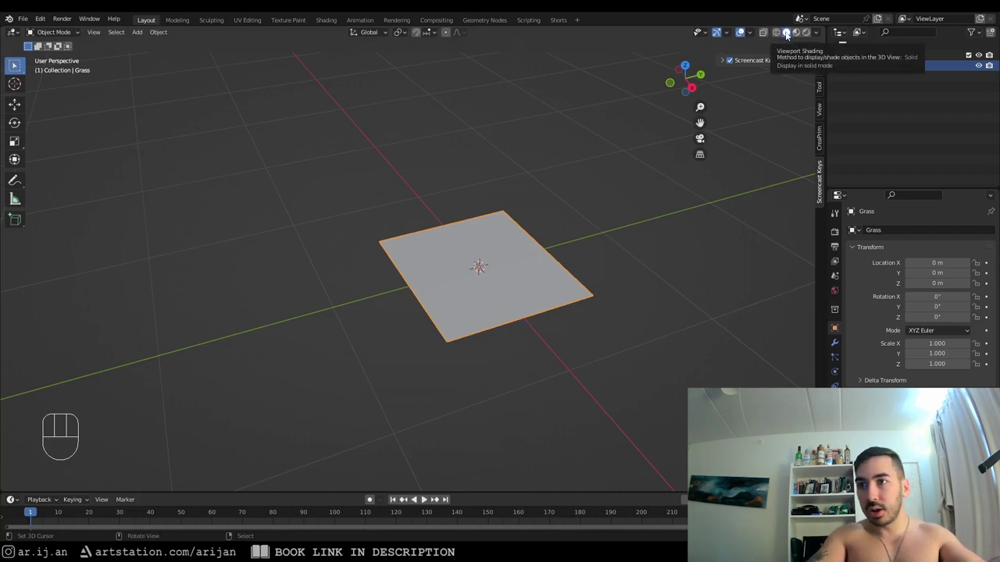
View the Grass plane in Material Preview, then Rendered shading.
{"action": "left_click", "coordinate": [796, 32]}
{"action": "middle_click_drag", "start_coordinate": [532, 250], "coordinate": [535, 229]}
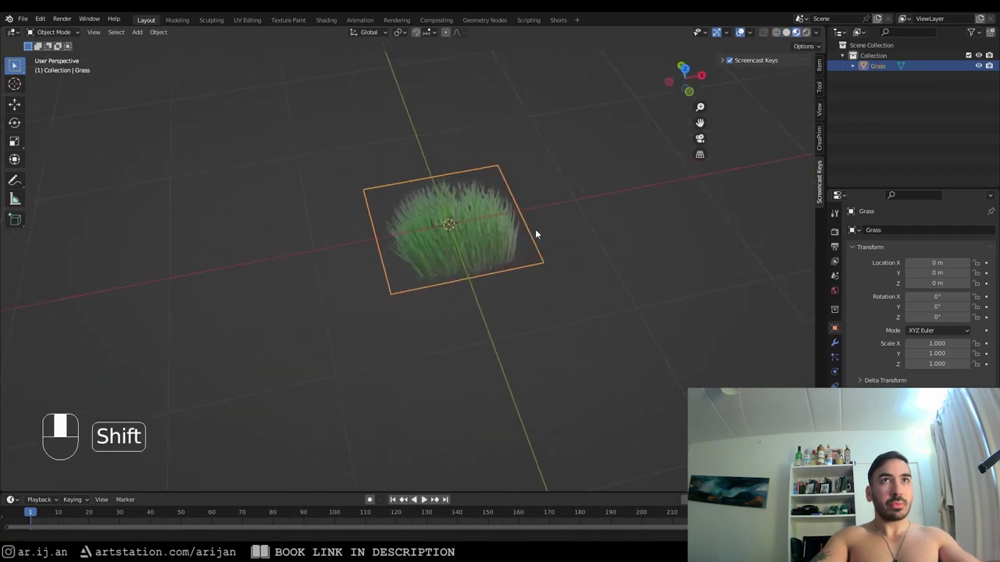
{"action": "left_click", "coordinate": [806, 32]}
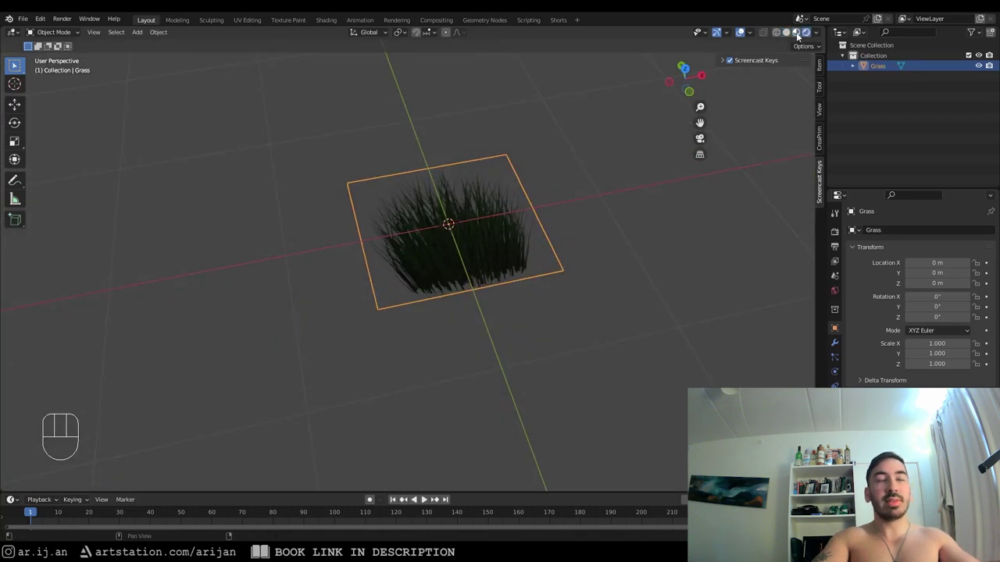
{"action": "left_click_drag", "start_coordinate": [547, 234], "coordinate": [532, 226]}
{"action": "middle_click_drag", "start_coordinate": [531, 227], "coordinate": [502, 245]}
Add a test cube, move it, delete it, and reselect the Grass plane.
{"action": "key", "text": "a"}
{"action": "key", "text": "a"}
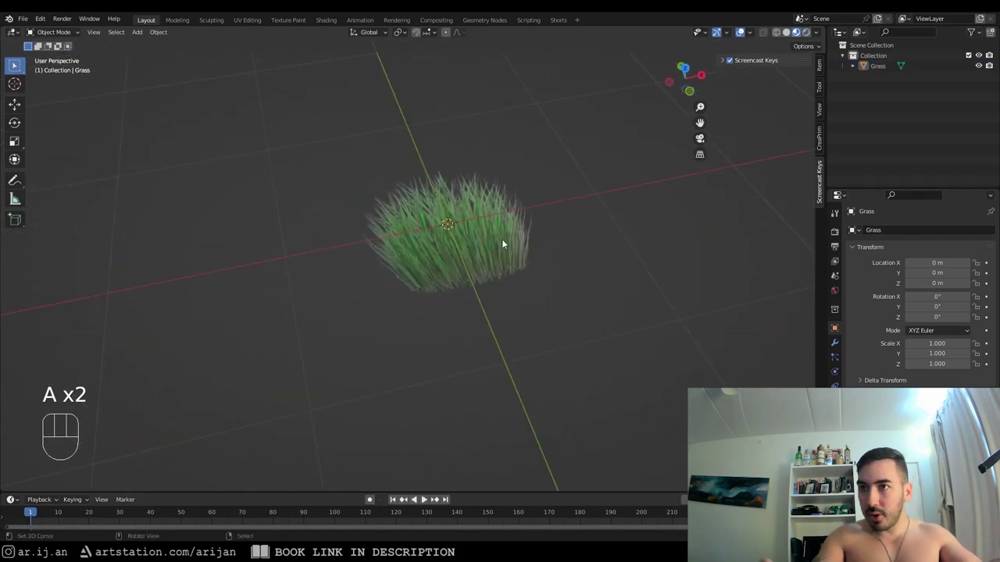
{"action": "left_click", "coordinate": [463, 226]}
{"action": "key", "text": "shift+a"}
{"action": "mouse_move", "coordinate": [438, 109]}
{"action": "left_click", "coordinate": [521, 110]}
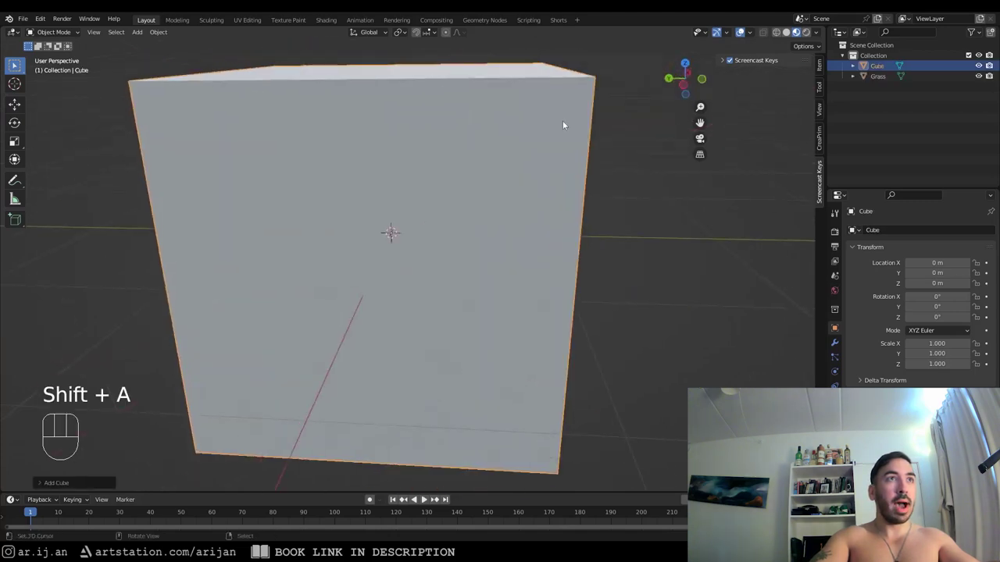
{"action": "key", "text": "g"}
{"action": "key", "text": "g"}
{"action": "key", "text": "a"}
{"action": "key", "text": "a"}
{"action": "middle_click_drag", "start_coordinate": [411, 273], "coordinate": [438, 260]}
{"action": "key", "text": "x"}
{"action": "left_click", "coordinate": [330, 288]}
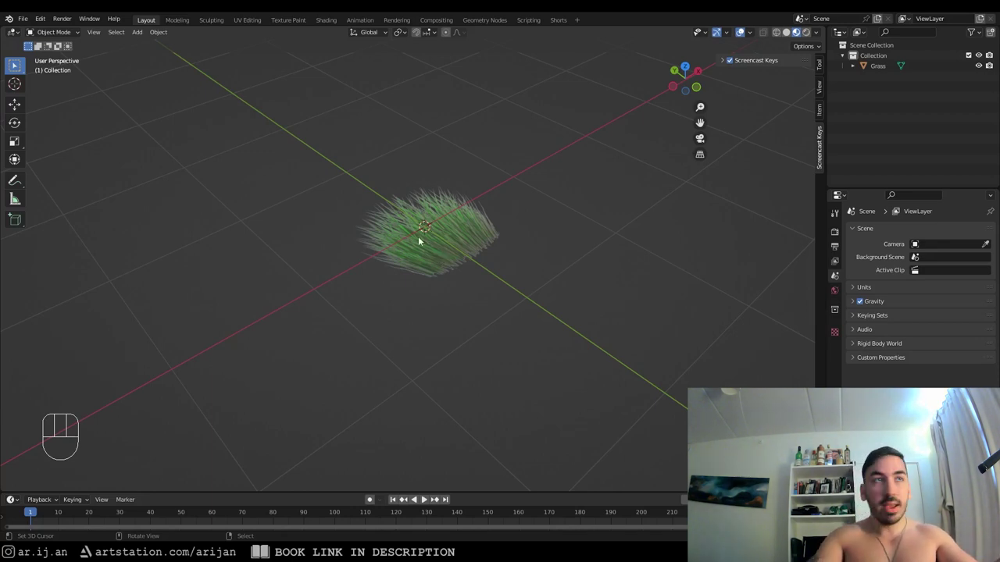
{"action": "left_click", "coordinate": [403, 219]}
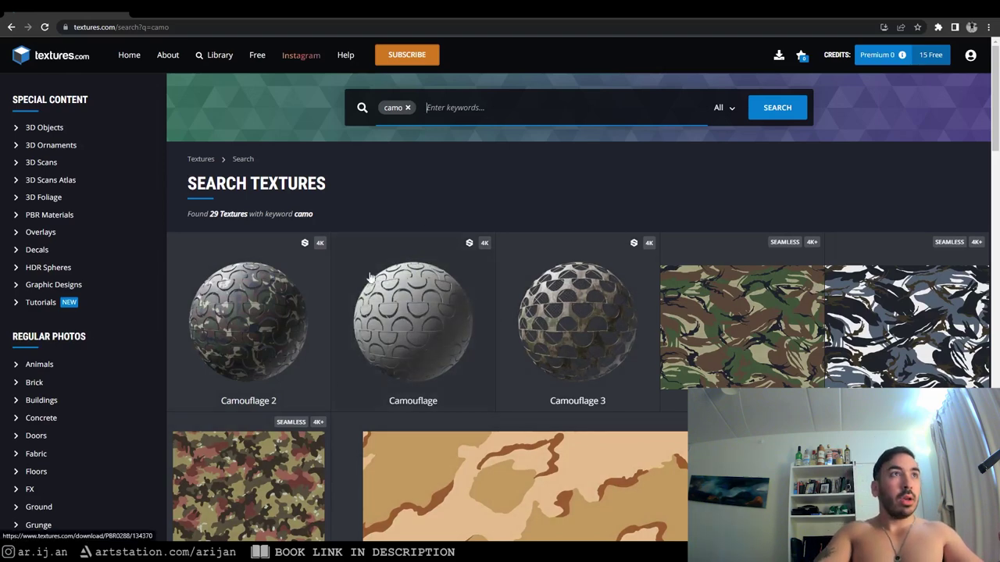
Look over the Camouflage 2 texture details, then close them.
{"action": "left_click", "coordinate": [262, 315]}
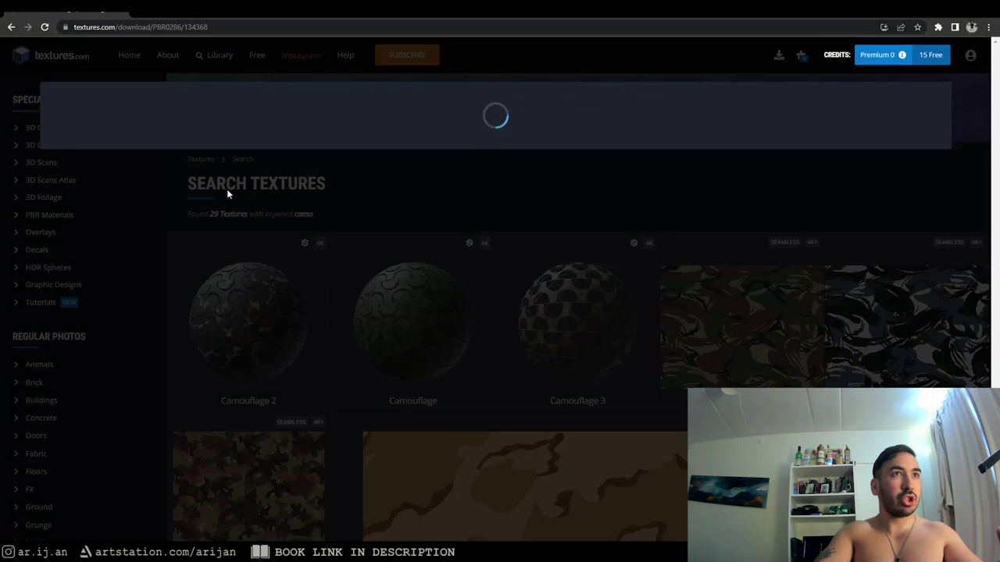
{"action": "scroll", "coordinate": [548, 335], "scroll_direction": "down", "scroll_amount": 3}
{"action": "scroll", "coordinate": [725, 314], "scroll_direction": "up", "scroll_amount": 3}
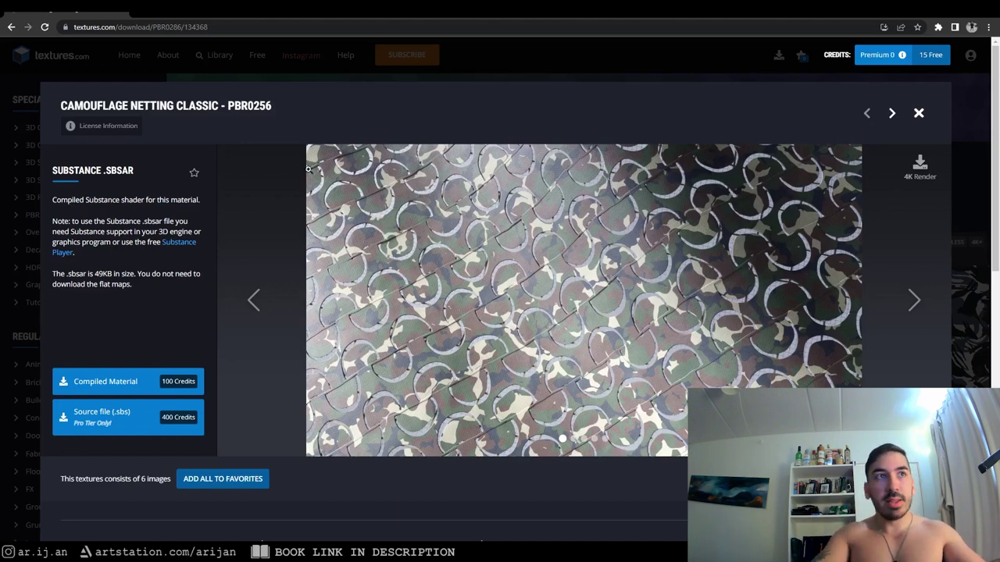
{"action": "key", "text": "Escape"}
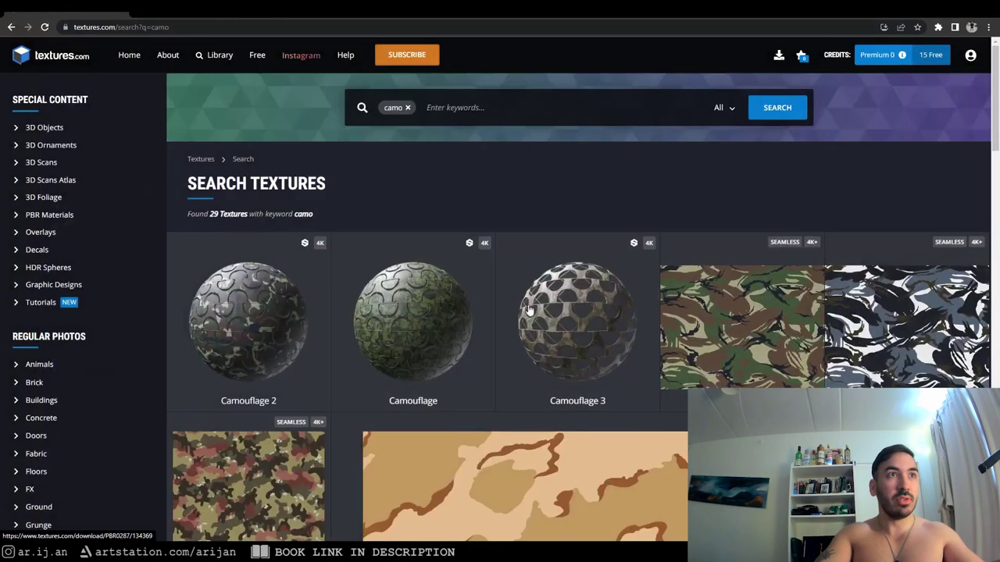
Open Camouflage 3 and preview its Alpha map tiled seamlessly.
{"action": "left_click", "coordinate": [590, 338]}
{"action": "scroll", "coordinate": [566, 261], "scroll_direction": "down", "scroll_amount": 1}
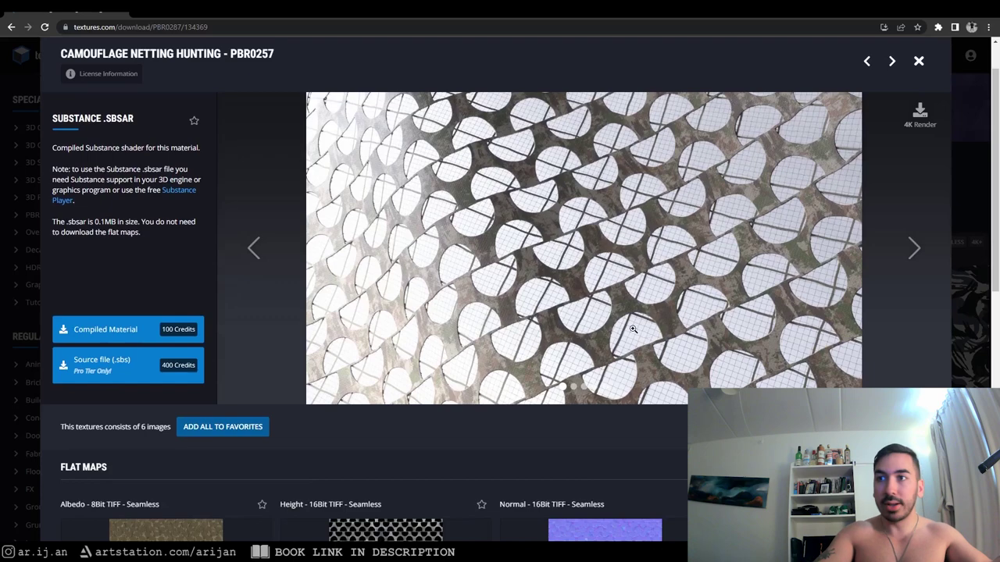
{"action": "scroll", "coordinate": [503, 426], "scroll_direction": "down", "scroll_amount": 3}
{"action": "scroll", "coordinate": [247, 250], "scroll_direction": "up", "scroll_amount": 1}
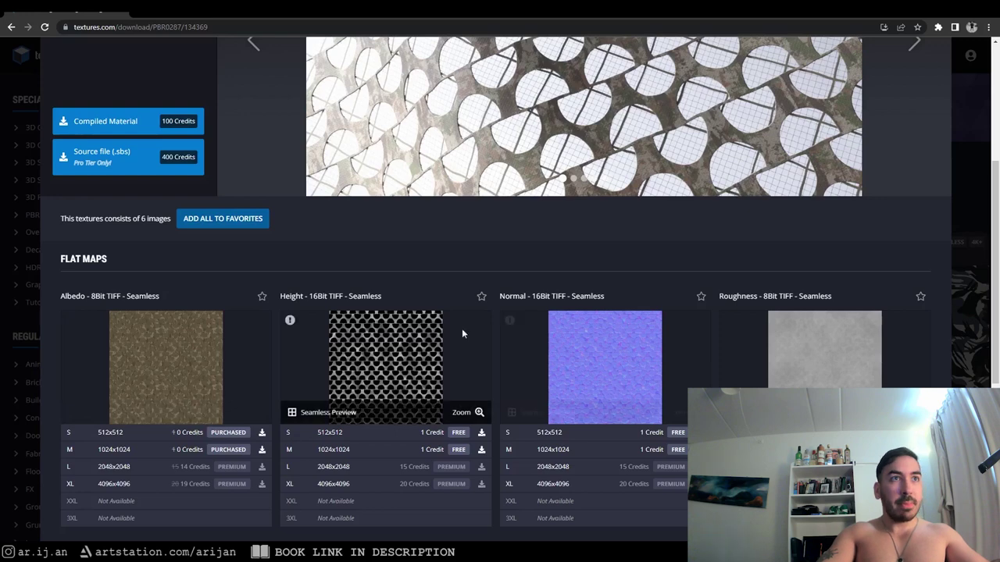
{"action": "scroll", "coordinate": [687, 321], "scroll_direction": "down", "scroll_amount": 1}
{"action": "scroll", "coordinate": [697, 312], "scroll_direction": "down", "scroll_amount": 2}
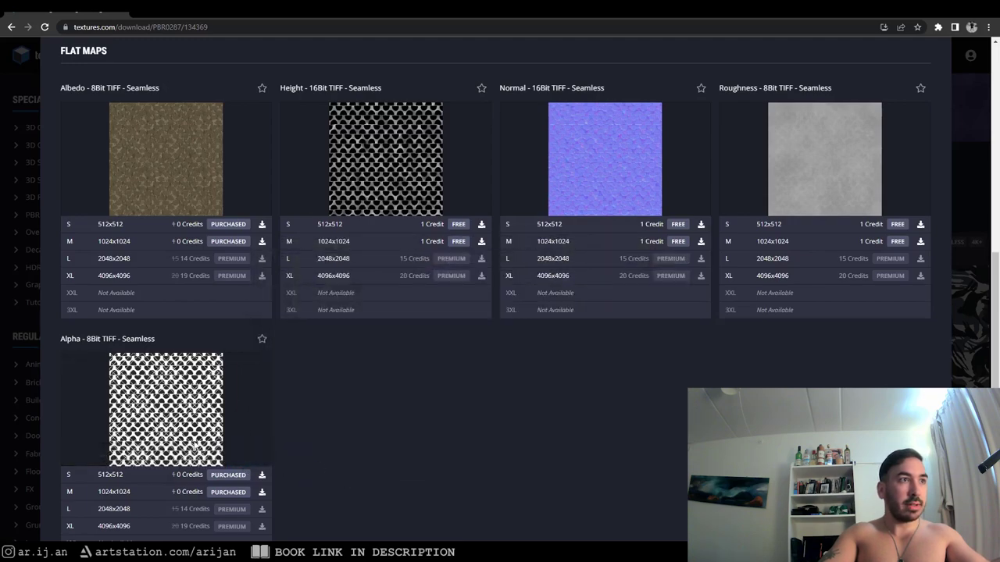
{"action": "left_click", "coordinate": [96, 458]}
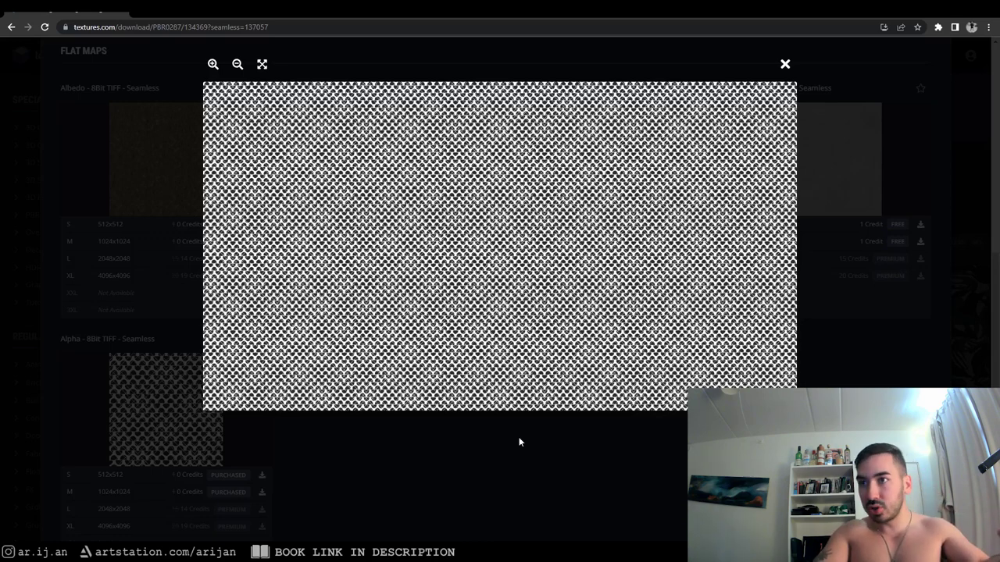
{"action": "left_click", "coordinate": [486, 529]}
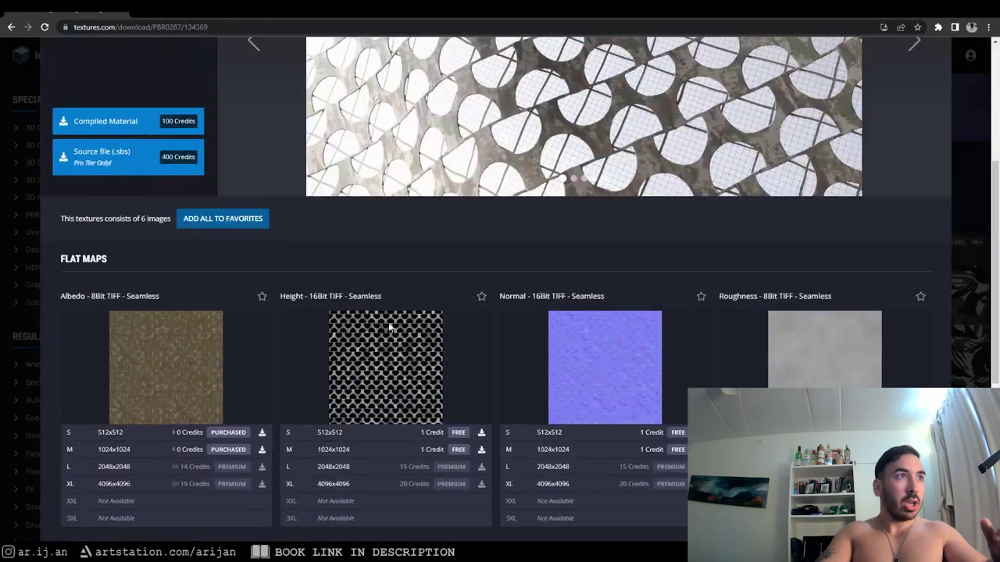
Download the 1024x1024 Albedo and Alpha TIFF maps.
{"action": "scroll", "coordinate": [488, 325], "scroll_direction": "down", "scroll_amount": 3}
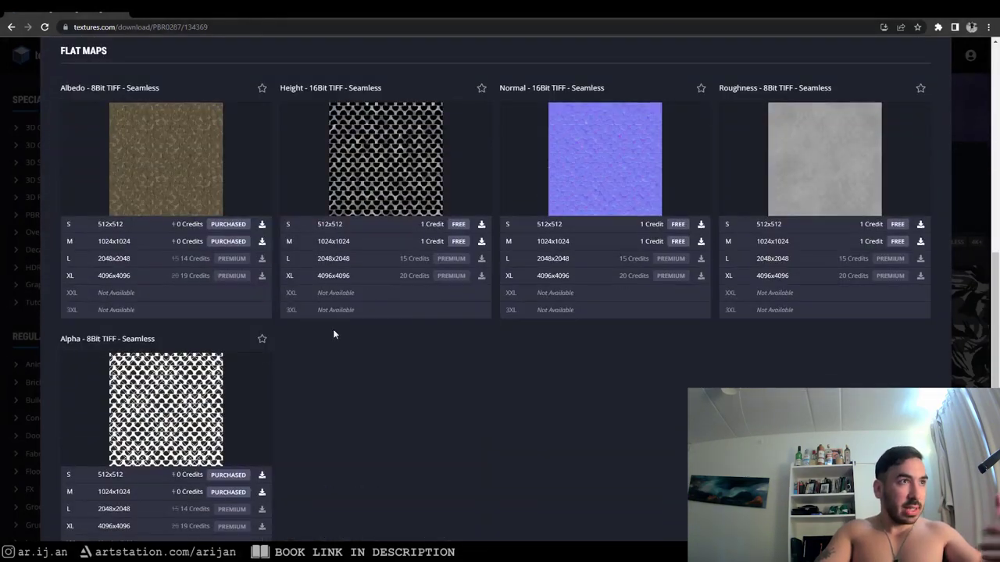
{"action": "left_click", "coordinate": [263, 247]}
{"action": "scroll", "coordinate": [184, 161], "scroll_direction": "up", "scroll_amount": 1}
{"action": "scroll", "coordinate": [187, 211], "scroll_direction": "down", "scroll_amount": 2}
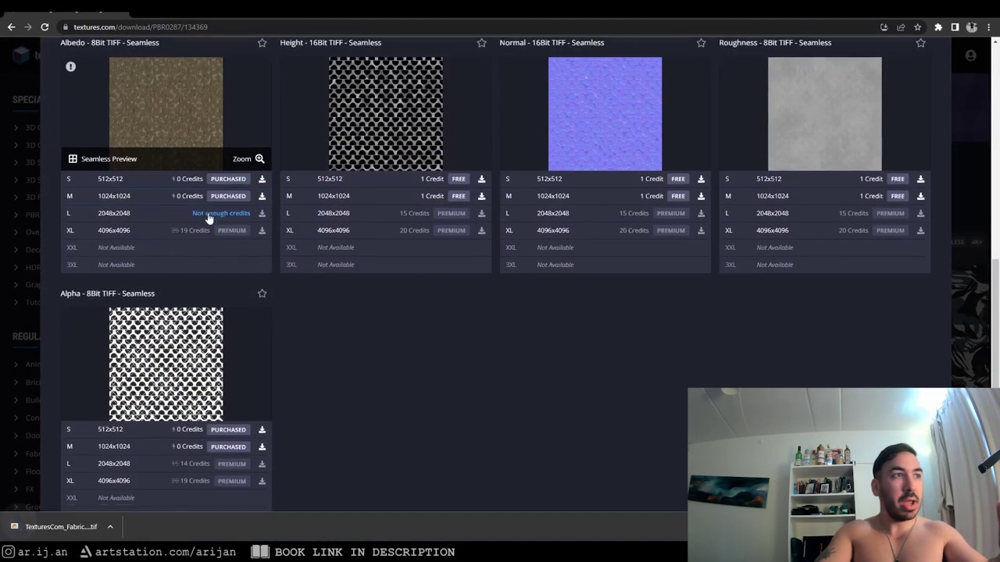
{"action": "left_click", "coordinate": [262, 440]}
{"action": "scroll", "coordinate": [262, 438], "scroll_direction": "up", "scroll_amount": 2}
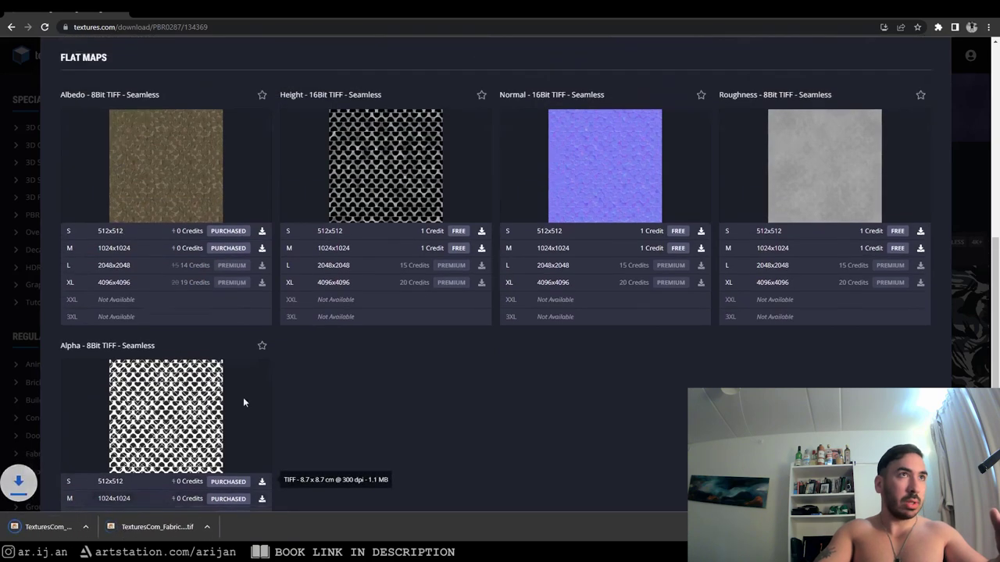
{"action": "mouse_move", "coordinate": [571, 314]}
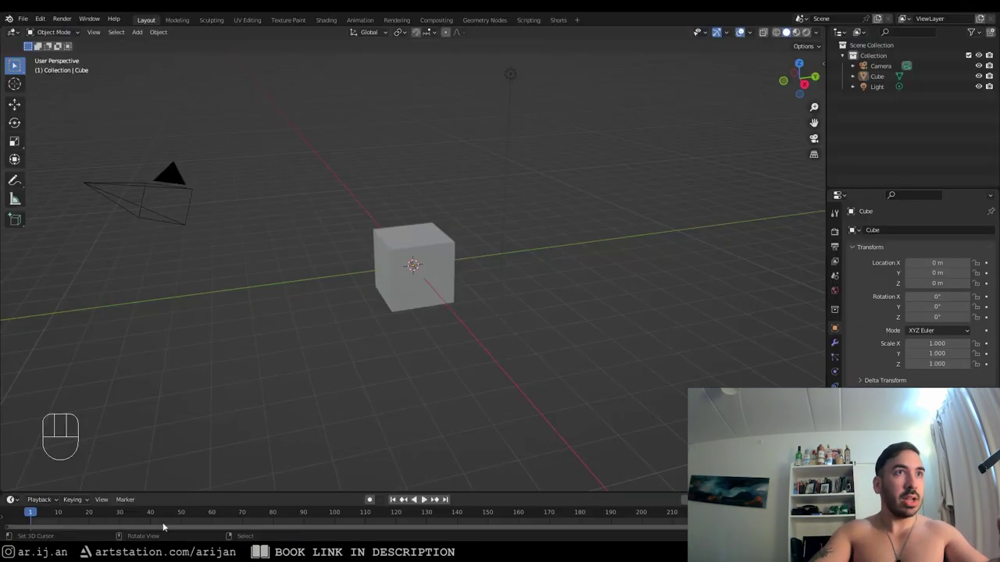
Select the cube, switch to the Shading workspace, and merge away the file browser area.
{"action": "middle_click_drag", "start_coordinate": [367, 266], "coordinate": [399, 280]}
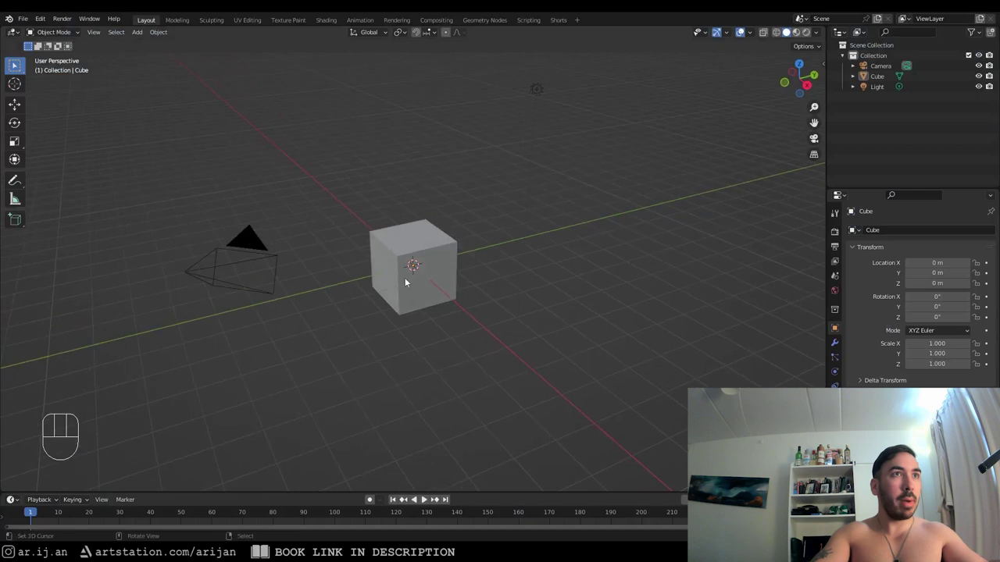
{"action": "left_click", "coordinate": [399, 279]}
{"action": "scroll", "coordinate": [399, 279], "scroll_direction": "up", "scroll_amount": 2}
{"action": "left_click", "coordinate": [325, 20]}
{"action": "key", "text": "KP_Decimal"}
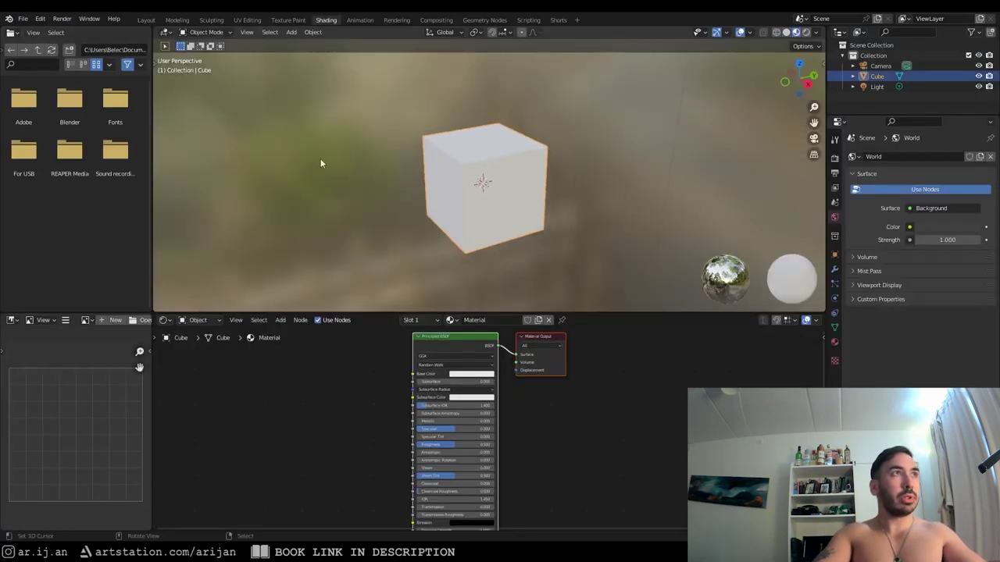
{"action": "right_click", "coordinate": [152, 167]}
{"action": "left_click", "coordinate": [94, 174]}
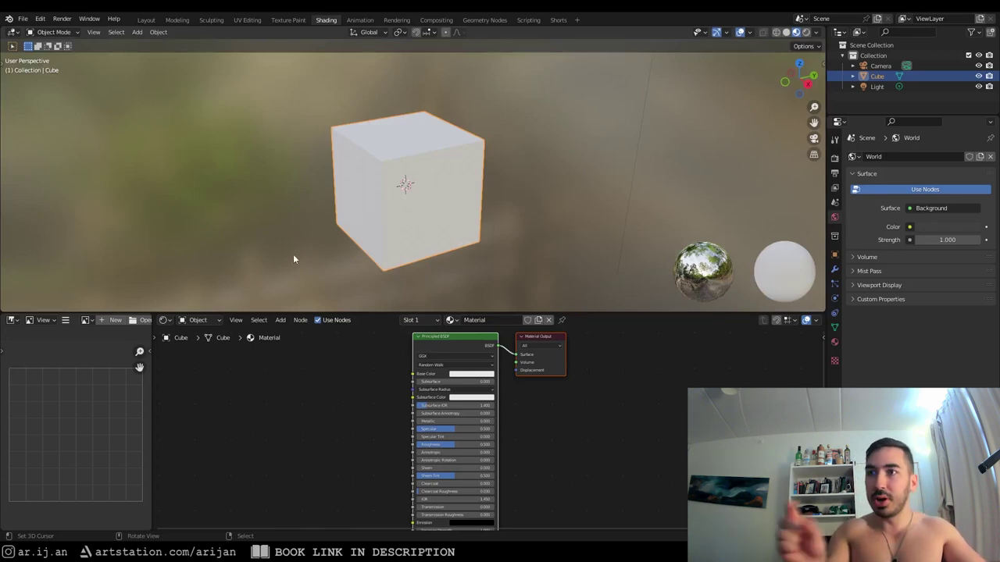
{"action": "left_click_drag", "start_coordinate": [399, 313], "coordinate": [390, 300]}
Add an Image Texture node with the Fabric_Camouflage3 albedo file, linked to Base Color.
{"action": "key", "text": "shift+a"}
{"action": "type", "text": "image"}
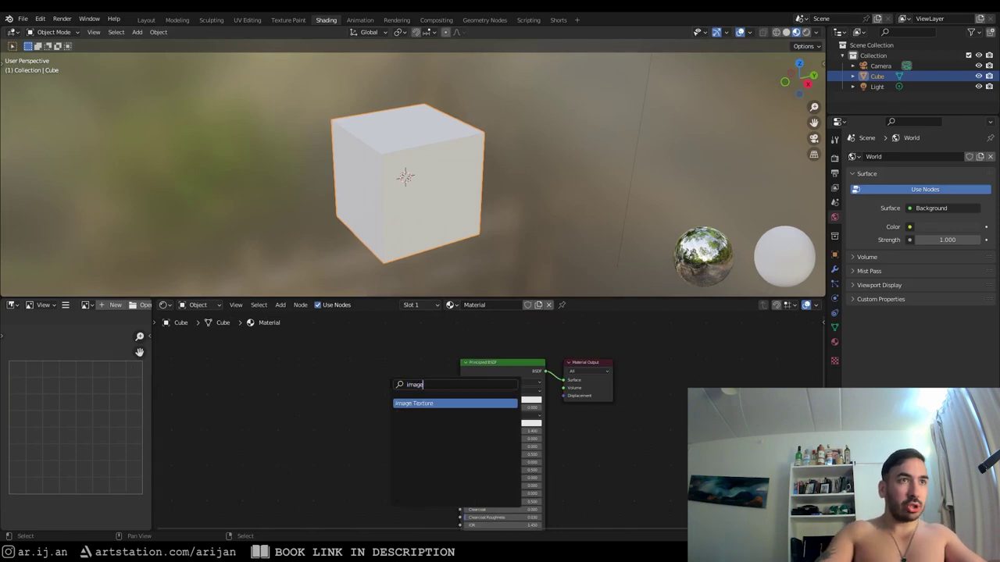
{"action": "left_click", "coordinate": [442, 402]}
{"action": "scroll", "coordinate": [437, 406], "scroll_direction": "up", "scroll_amount": 2}
{"action": "left_click", "coordinate": [400, 411]}
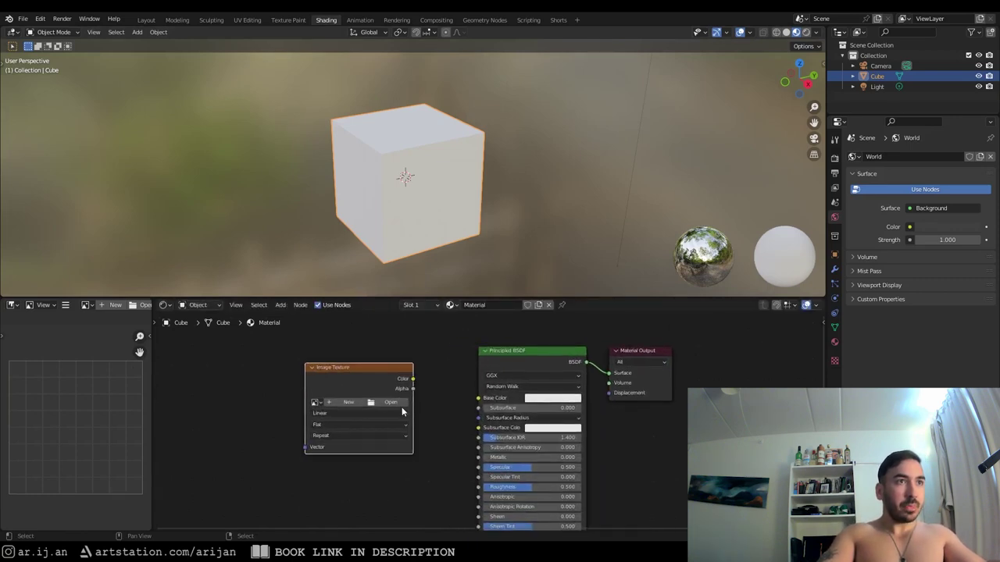
{"action": "left_click", "coordinate": [392, 403]}
{"action": "scroll", "coordinate": [287, 386], "scroll_direction": "down", "scroll_amount": 3}
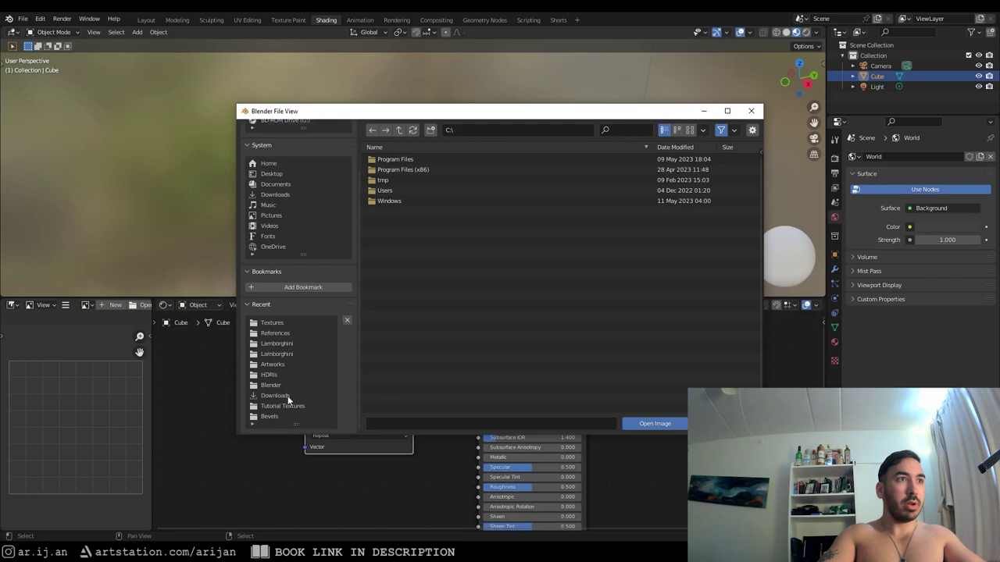
{"action": "left_click", "coordinate": [290, 406]}
{"action": "left_click", "coordinate": [469, 159]}
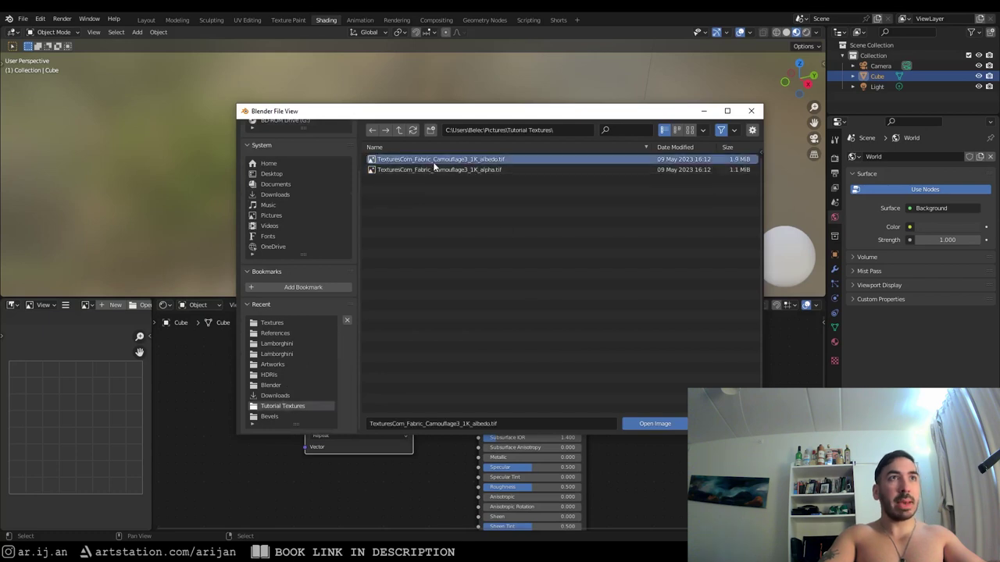
{"action": "double_click", "coordinate": [476, 159]}
{"action": "left_click_drag", "start_coordinate": [412, 379], "coordinate": [476, 399]}
Inspect the textured cube and enter Edit Mode with all geometry selected.
{"action": "scroll", "coordinate": [383, 211], "scroll_direction": "up", "scroll_amount": 5}
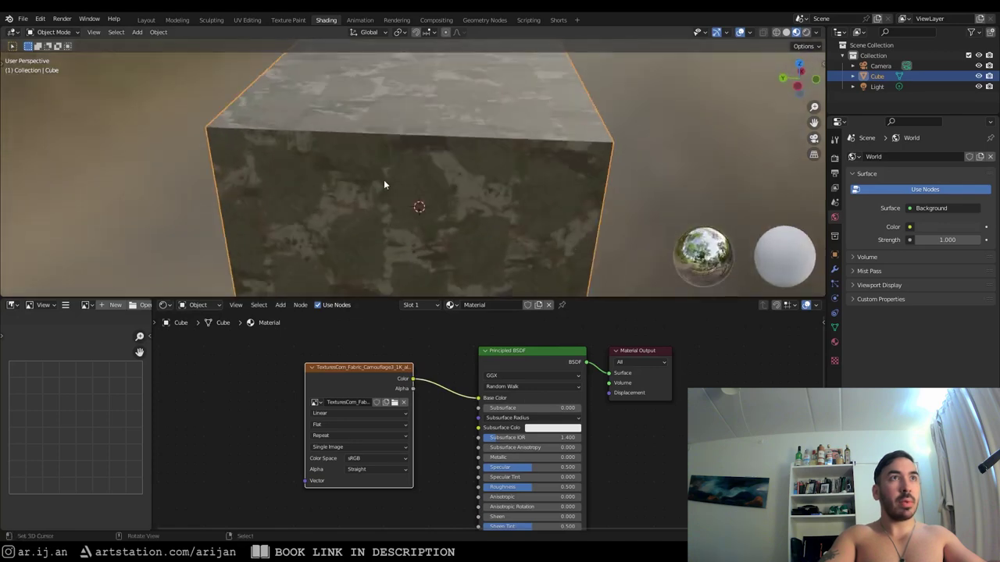
{"action": "middle_click_drag", "start_coordinate": [381, 180], "coordinate": [456, 182]}
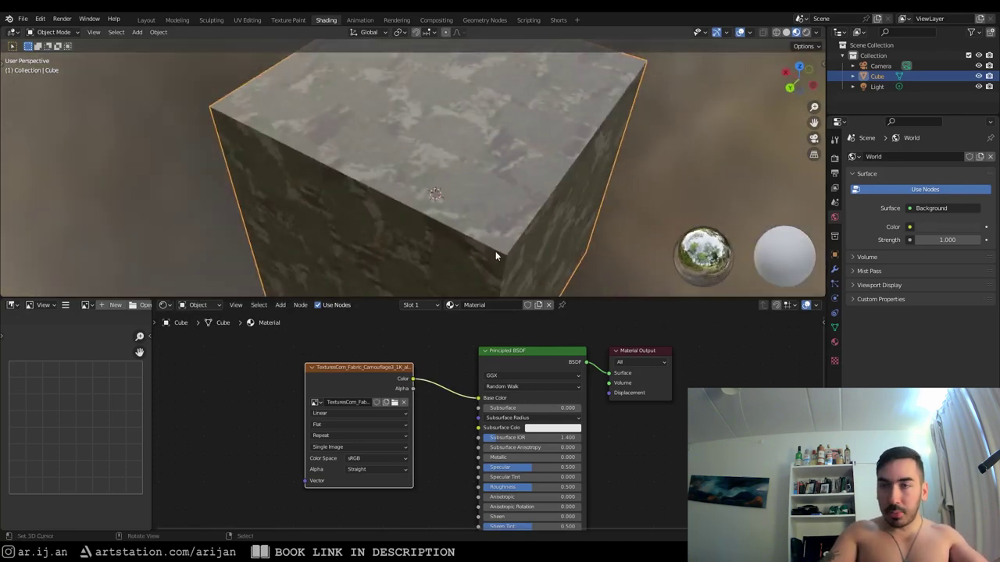
{"action": "scroll", "coordinate": [496, 254], "scroll_direction": "down", "scroll_amount": 5}
{"action": "key", "text": "Tab"}
{"action": "middle_click_drag", "start_coordinate": [484, 222], "coordinate": [483, 197]}
{"action": "scroll", "coordinate": [483, 192], "scroll_direction": "up", "scroll_amount": 3}
Bevel the cube's edges with Ctrl+B, then apply Shade Smooth in Object Mode.
{"action": "key", "text": "ctrl+b"}
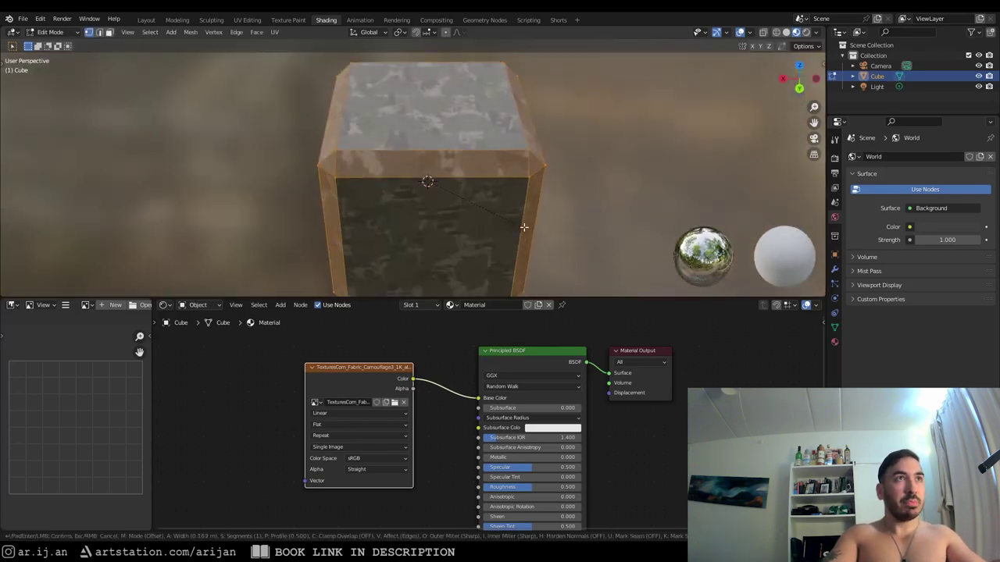
{"action": "key", "text": "Tab"}
{"action": "left_click", "coordinate": [165, 35]}
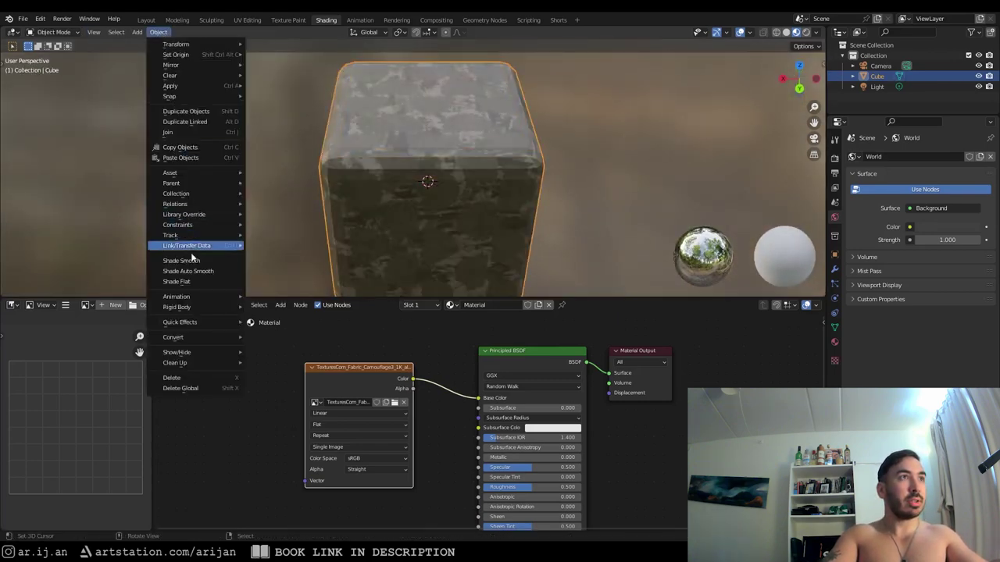
{"action": "left_click", "coordinate": [195, 235]}
{"action": "middle_click_drag", "start_coordinate": [304, 219], "coordinate": [454, 258]}
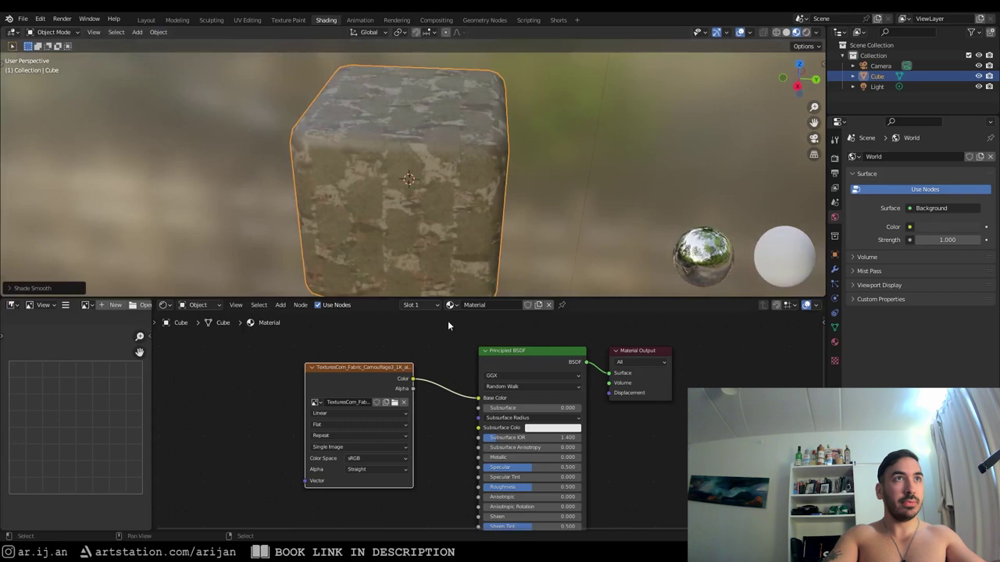
{"action": "left_click_drag", "start_coordinate": [447, 299], "coordinate": [437, 317]}
Move the albedo texture node aside to make room for another node.
{"action": "left_click_drag", "start_coordinate": [416, 398], "coordinate": [353, 401]}
{"action": "scroll", "coordinate": [401, 425], "scroll_direction": "down", "scroll_amount": 1}
{"action": "scroll", "coordinate": [402, 425], "scroll_direction": "down", "scroll_amount": 2}
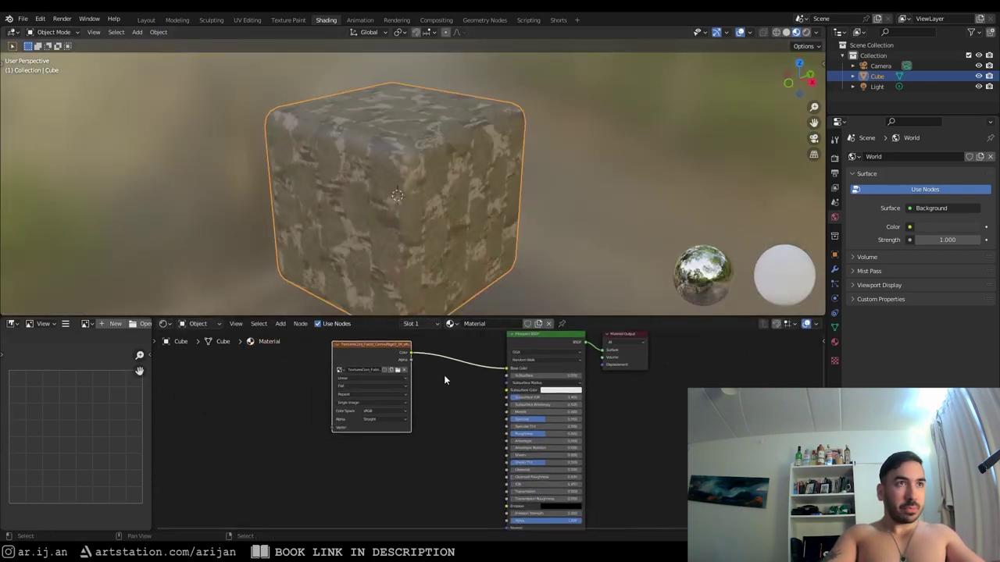
{"action": "key", "text": "shift+a"}
Add a second Image Texture node with the camo alpha .tif, placed below and feeding Alpha.
{"action": "mouse_move", "coordinate": [470, 434]}
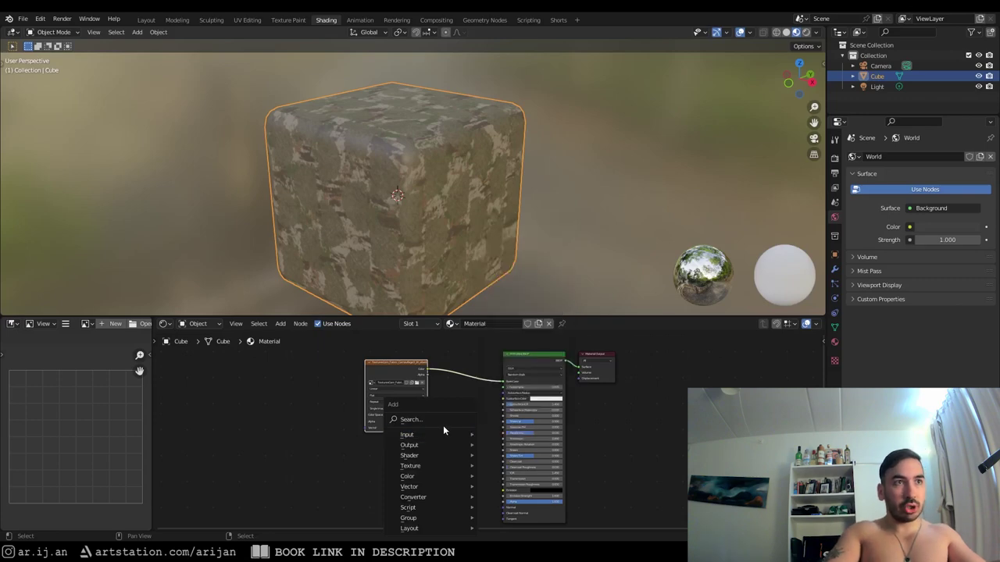
{"action": "type", "text": "image"}
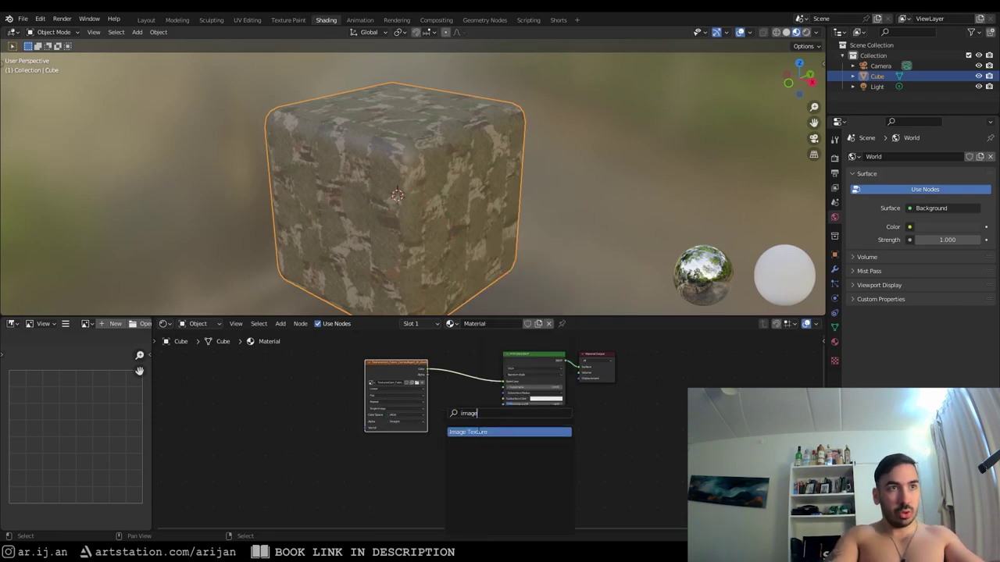
{"action": "key", "text": "Return"}
{"action": "left_click", "coordinate": [462, 485]}
{"action": "scroll", "coordinate": [462, 468], "scroll_direction": "up", "scroll_amount": 3}
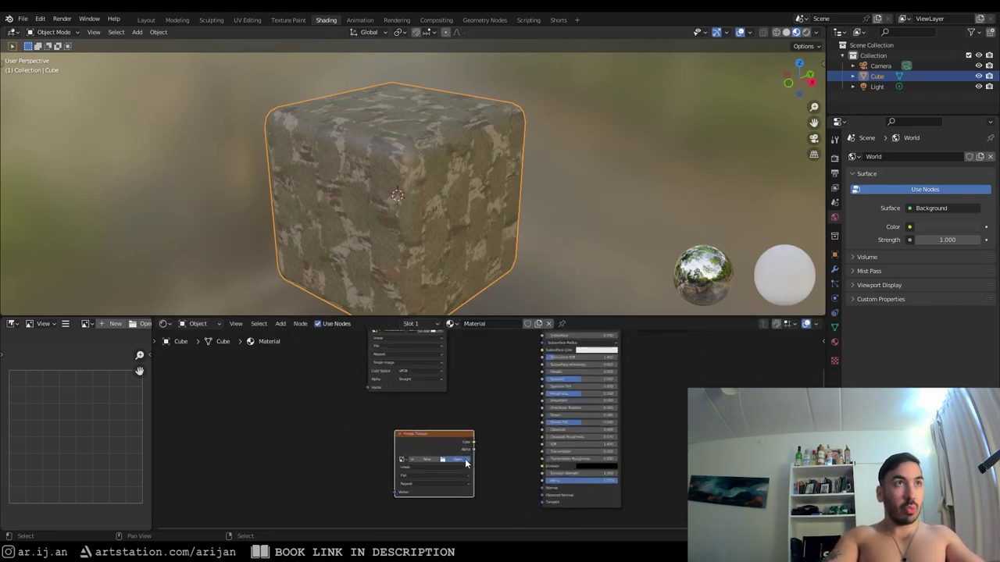
{"action": "left_click", "coordinate": [462, 466]}
{"action": "left_click", "coordinate": [289, 378]}
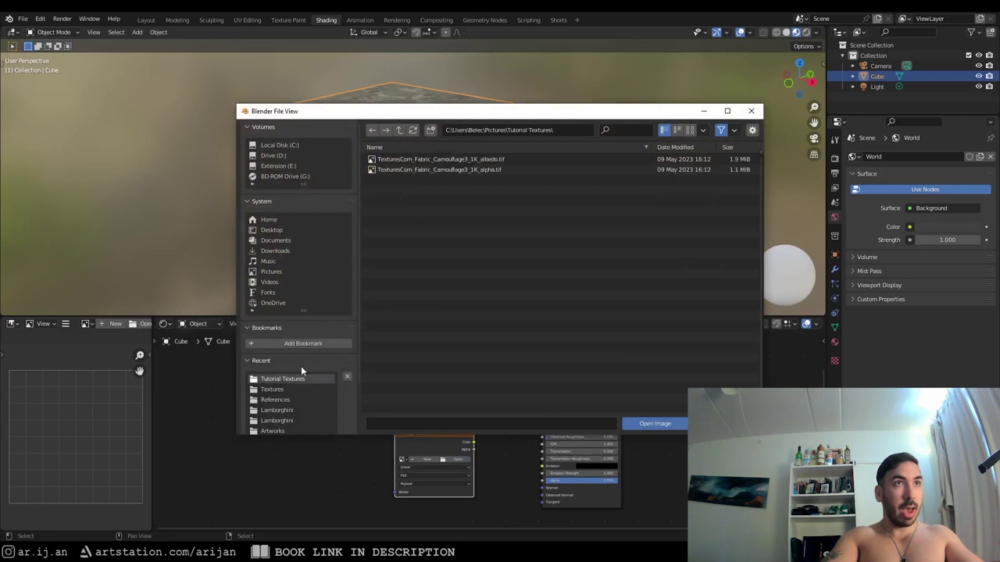
{"action": "double_click", "coordinate": [480, 171]}
{"action": "mouse_move", "coordinate": [438, 383]}
{"action": "left_mouse_down"}
{"action": "mouse_move", "coordinate": [421, 389]}
{"action": "mouse_move", "coordinate": [420, 406]}
{"action": "mouse_move", "coordinate": [556, 412]}
{"action": "mouse_move", "coordinate": [580, 426]}
{"action": "left_mouse_up"}
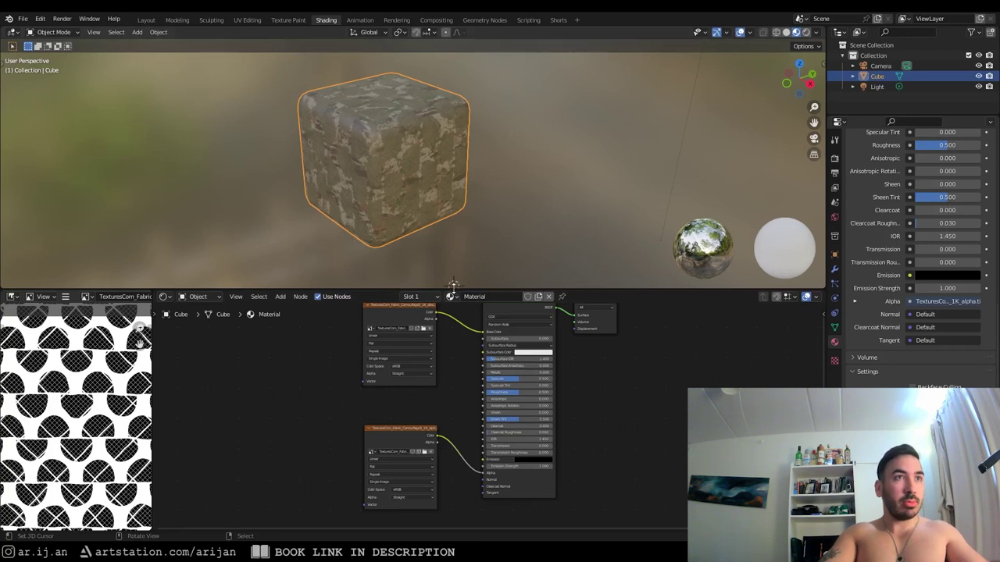
Collapse the material's Surface panel and expand Settings to show Blend and Shadow Mode.
{"action": "left_click_drag", "start_coordinate": [453, 289], "coordinate": [453, 332]}
{"action": "scroll", "coordinate": [854, 267], "scroll_direction": "up", "scroll_amount": 8}
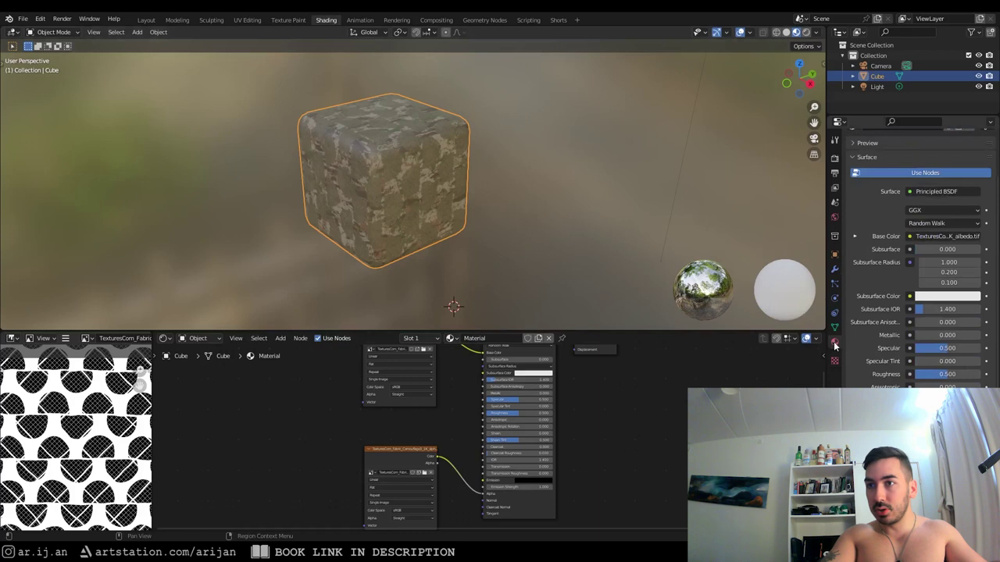
{"action": "left_click", "coordinate": [865, 158]}
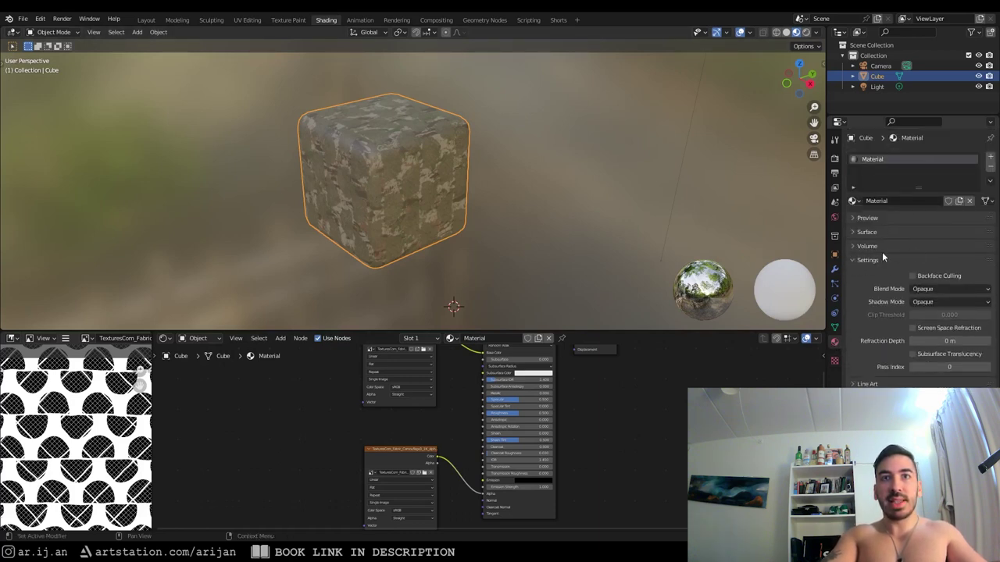
{"action": "left_click", "coordinate": [863, 261]}
{"action": "left_click", "coordinate": [860, 260]}
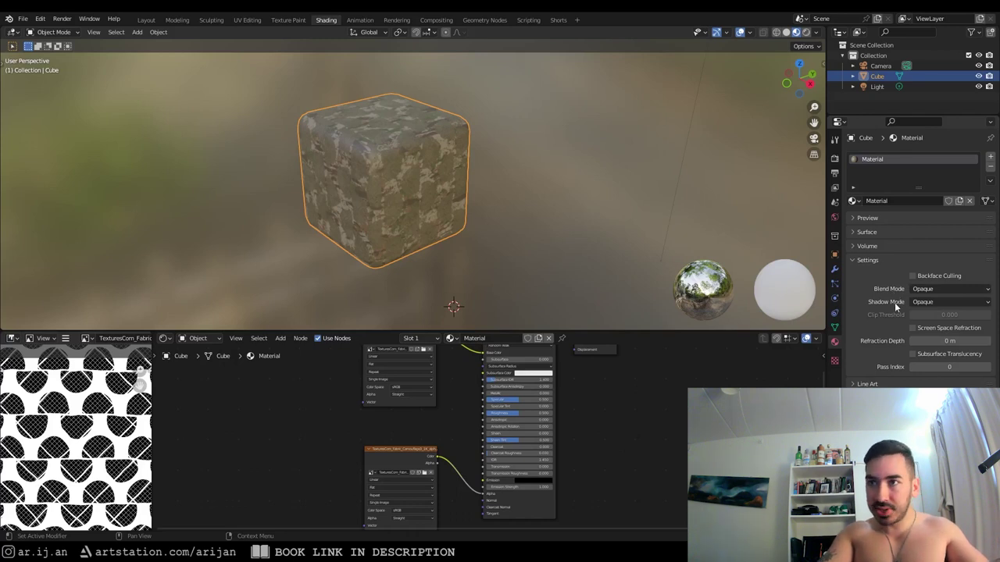
Try Alpha Clip blend mode, adjusting Clip Threshold to 0.170, then 0.164.
{"action": "left_click", "coordinate": [932, 292]}
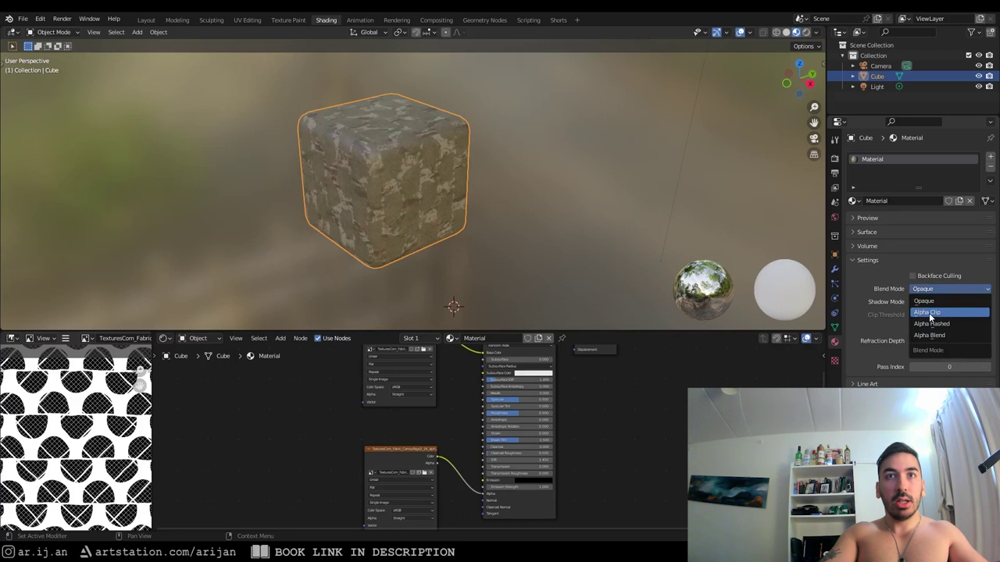
{"action": "left_click", "coordinate": [928, 312]}
{"action": "scroll", "coordinate": [551, 243], "scroll_direction": "up", "scroll_amount": 2}
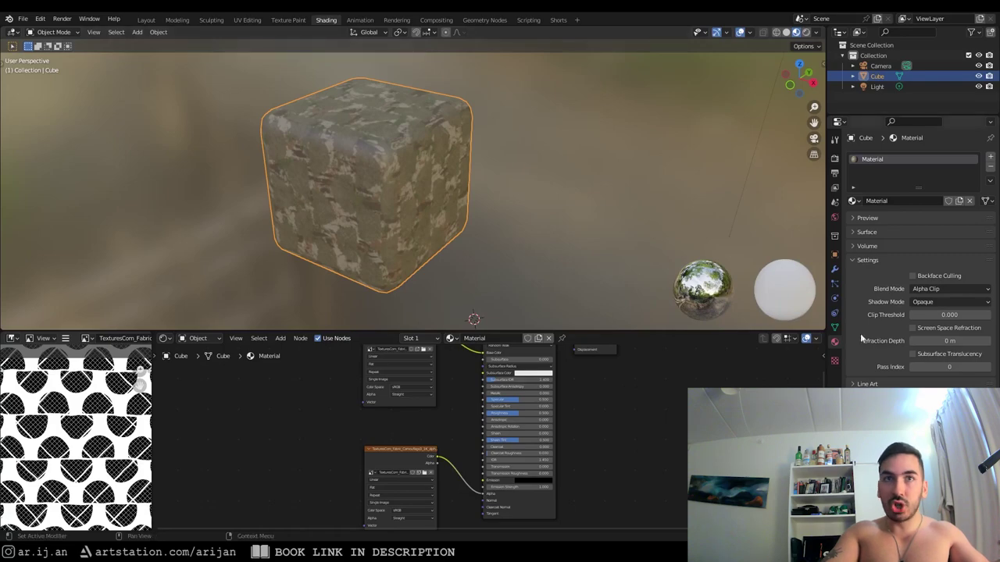
{"action": "left_click_drag", "start_coordinate": [935, 321], "coordinate": [949, 321]}
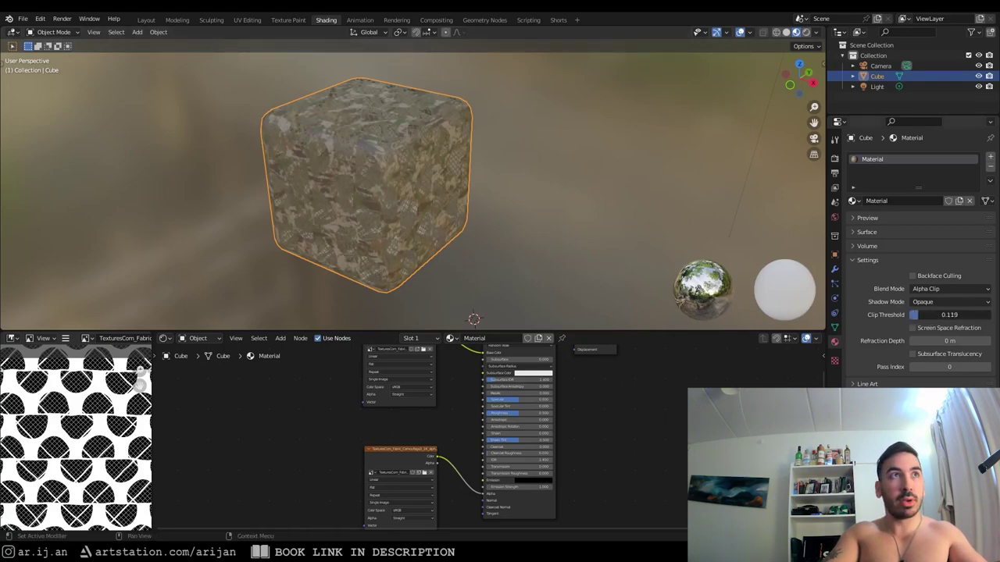
{"action": "scroll", "coordinate": [456, 181], "scroll_direction": "up", "scroll_amount": 5}
{"action": "scroll", "coordinate": [407, 200], "scroll_direction": "down", "scroll_amount": 5}
{"action": "mouse_move", "coordinate": [533, 248]}
{"action": "middle_mouse_down"}
{"action": "mouse_move", "coordinate": [491, 263]}
{"action": "mouse_move", "coordinate": [544, 261]}
{"action": "middle_mouse_up"}
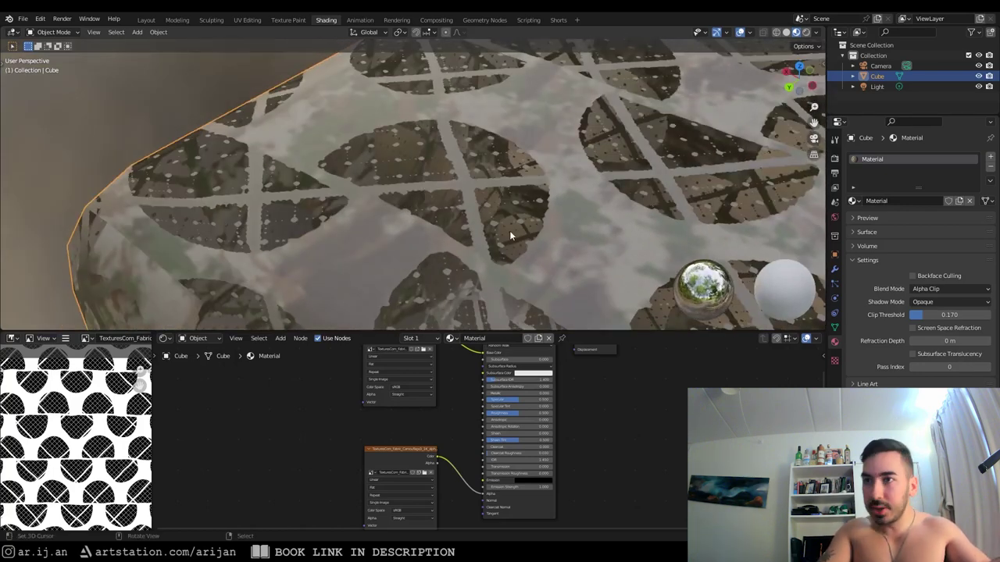
{"action": "left_click_drag", "start_coordinate": [949, 315], "coordinate": [916, 314]}
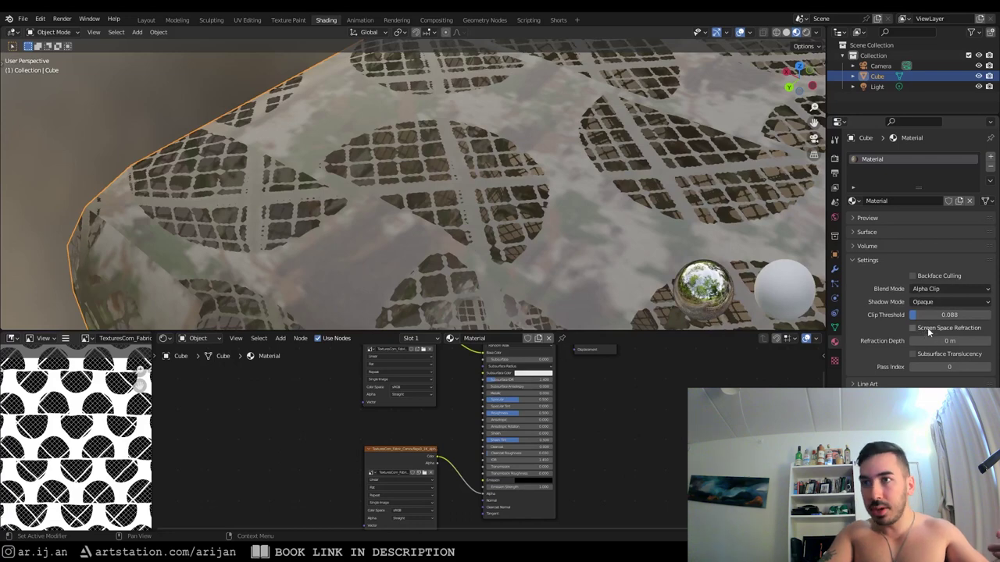
Switch the Blend Mode to Alpha Hashed and inspect the cube's holes.
{"action": "left_click", "coordinate": [941, 289]}
{"action": "left_click", "coordinate": [945, 322]}
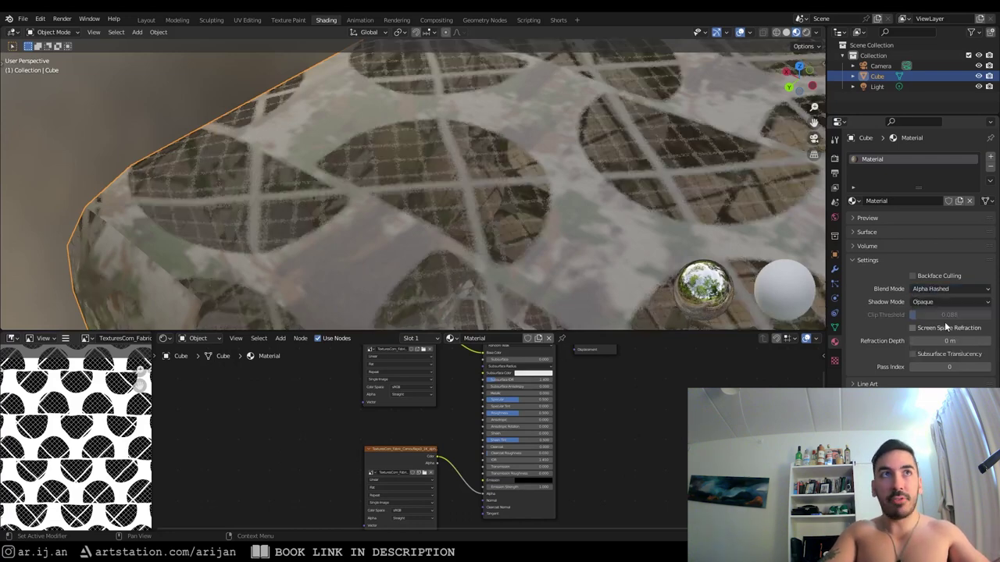
{"action": "scroll", "coordinate": [559, 219], "scroll_direction": "down", "scroll_amount": 6}
{"action": "middle_click_drag", "start_coordinate": [584, 204], "coordinate": [495, 263]}
{"action": "scroll", "coordinate": [415, 225], "scroll_direction": "up", "scroll_amount": 3}
{"action": "middle_click_drag", "start_coordinate": [414, 225], "coordinate": [439, 225]}
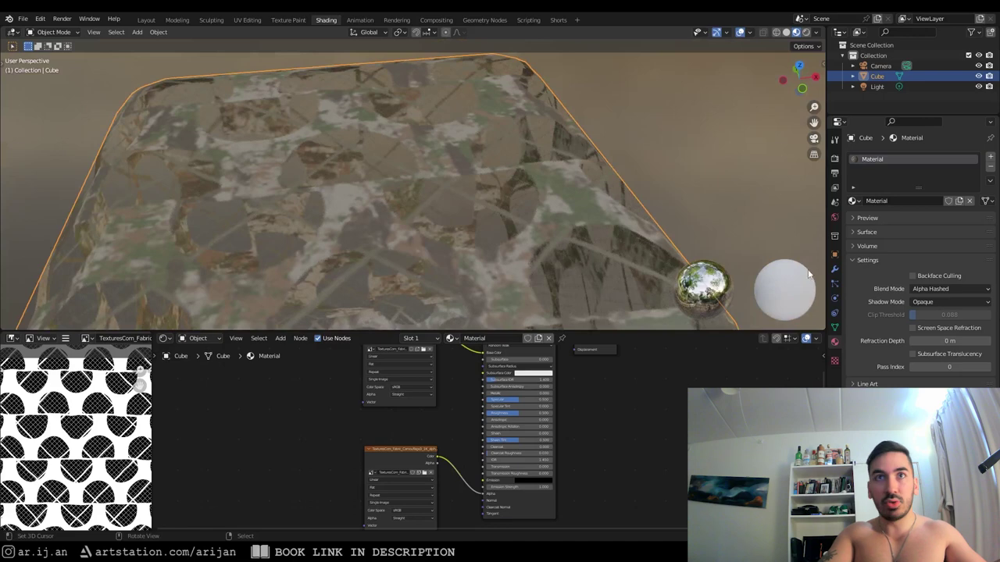
Enable Backface Culling, then select the cube and duplicate it.
{"action": "left_click", "coordinate": [913, 275]}
{"action": "scroll", "coordinate": [671, 247], "scroll_direction": "down", "scroll_amount": 5}
{"action": "middle_click_drag", "start_coordinate": [464, 224], "coordinate": [415, 204]}
{"action": "scroll", "coordinate": [415, 204], "scroll_direction": "up", "scroll_amount": 3}
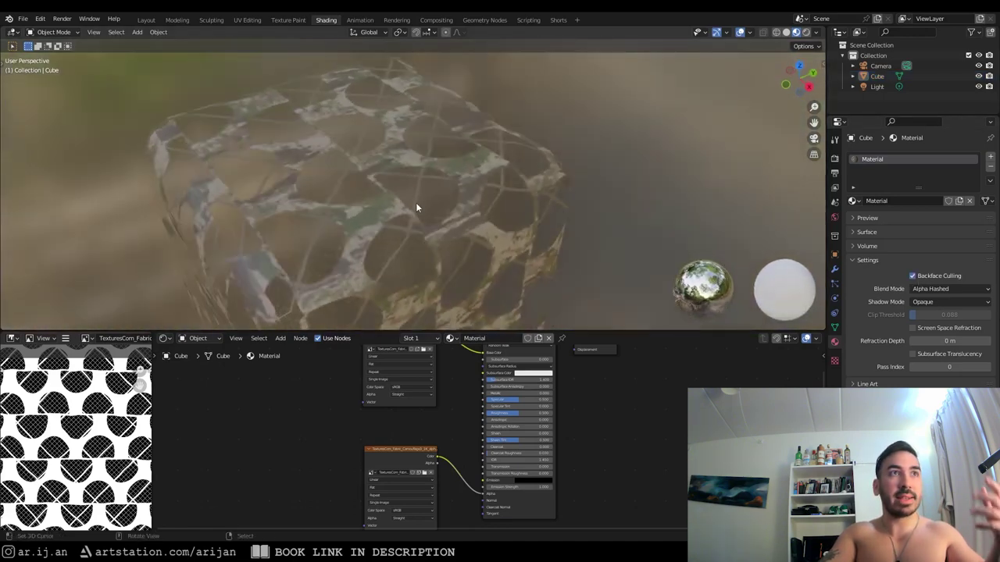
{"action": "middle_click_drag", "start_coordinate": [589, 239], "coordinate": [544, 200]}
{"action": "left_click", "coordinate": [484, 196]}
{"action": "key", "text": "shift+d"}
{"action": "key", "text": "shift+d"}
Turn Backface Culling back off so the cube's back faces show, and select the default cube.
{"action": "left_click", "coordinate": [912, 276]}
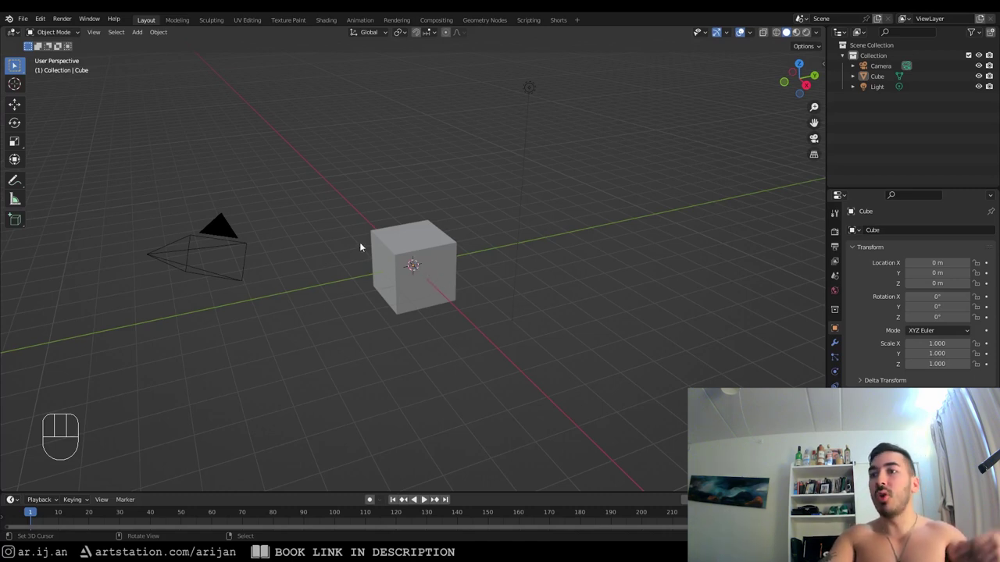
{"action": "left_click", "coordinate": [449, 243]}
Delete the default cube and add a Suzanne monkey head mesh.
{"action": "key", "text": "x"}
{"action": "left_click", "coordinate": [433, 264]}
{"action": "key", "text": "shift+a"}
{"action": "mouse_move", "coordinate": [424, 262]}
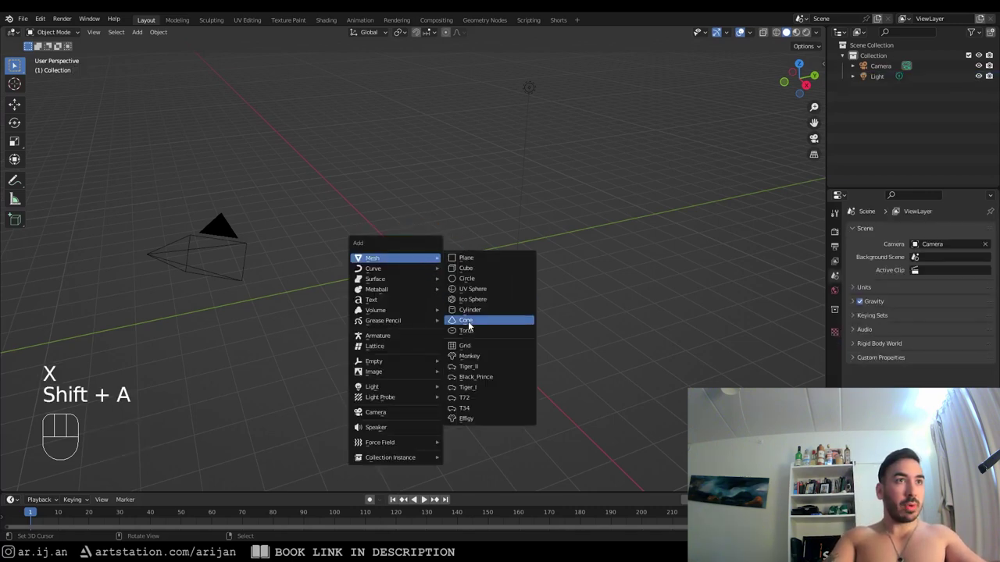
{"action": "left_click", "coordinate": [468, 356]}
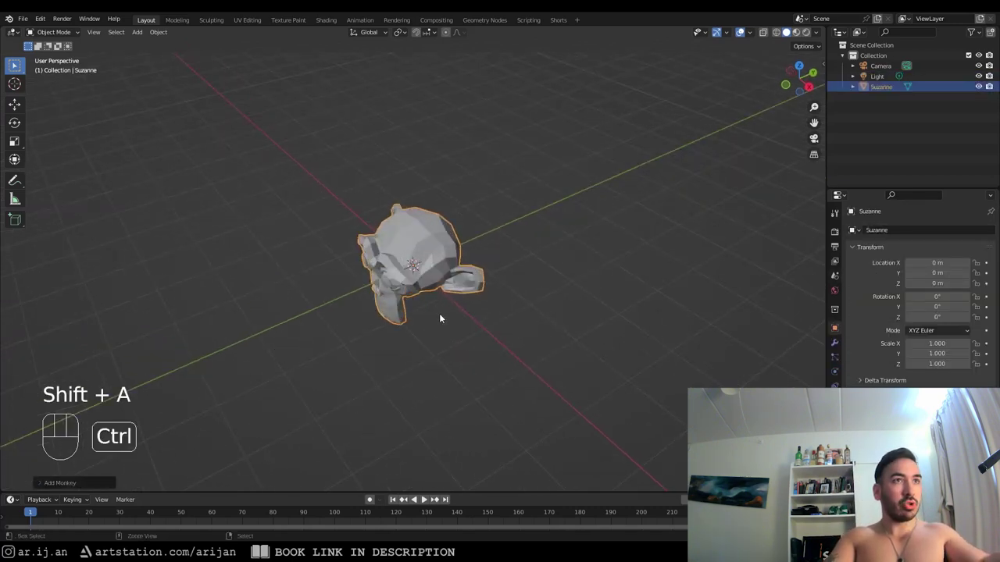
Subdivide the monkey at level 3 with Ctrl+3 and apply Shade Smooth.
{"action": "key", "text": "ctrl+3"}
{"action": "scroll", "coordinate": [421, 266], "scroll_direction": "up", "scroll_amount": 3}
{"action": "middle_click_drag", "start_coordinate": [463, 291], "coordinate": [442, 234]}
{"action": "left_click", "coordinate": [158, 32]}
{"action": "left_click", "coordinate": [201, 260]}
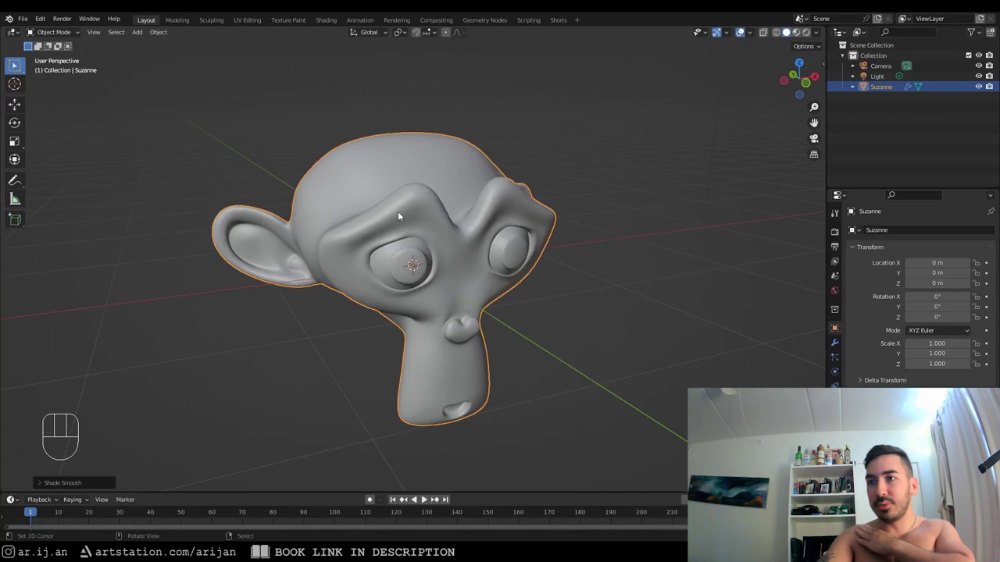
Switch to the Shading workspace and set the render engine to Cycles.
{"action": "left_click", "coordinate": [327, 20]}
{"action": "left_click_drag", "start_coordinate": [561, 312], "coordinate": [562, 401]}
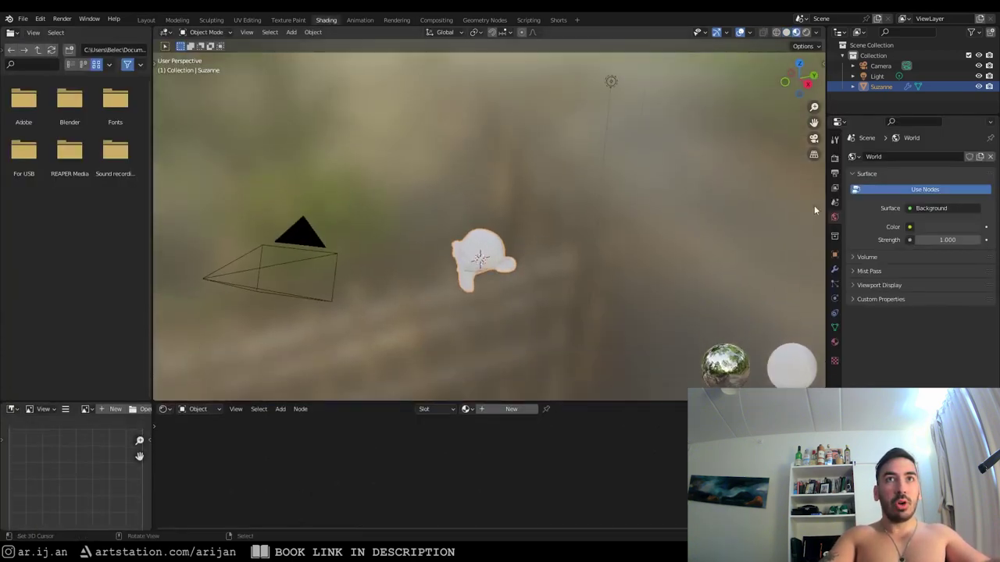
{"action": "left_click", "coordinate": [834, 158]}
{"action": "left_click", "coordinate": [932, 157]}
{"action": "left_click", "coordinate": [941, 192]}
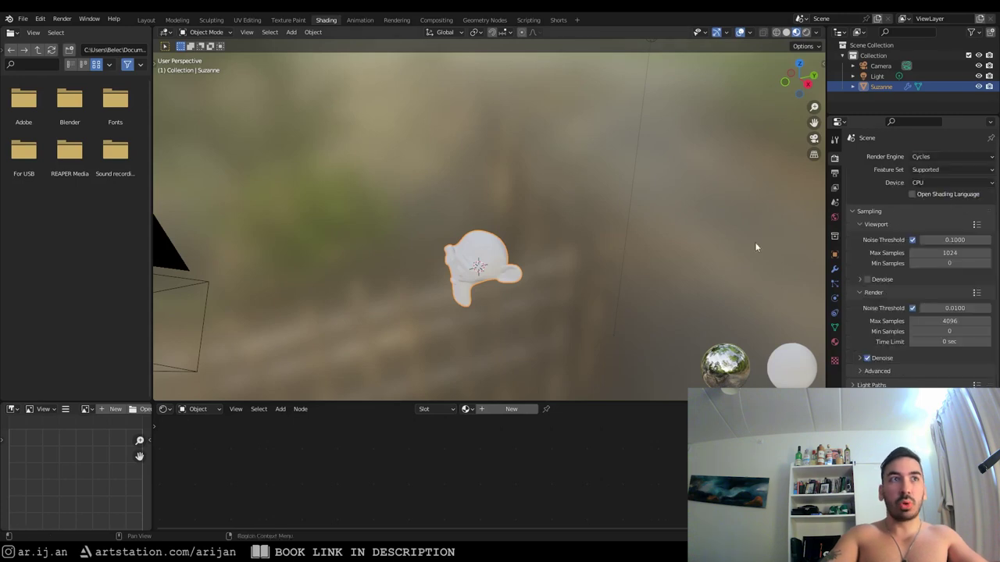
View Suzanne from the front, merge away the file browser, and create a new material.
{"action": "middle_click_drag", "start_coordinate": [641, 242], "coordinate": [682, 258]}
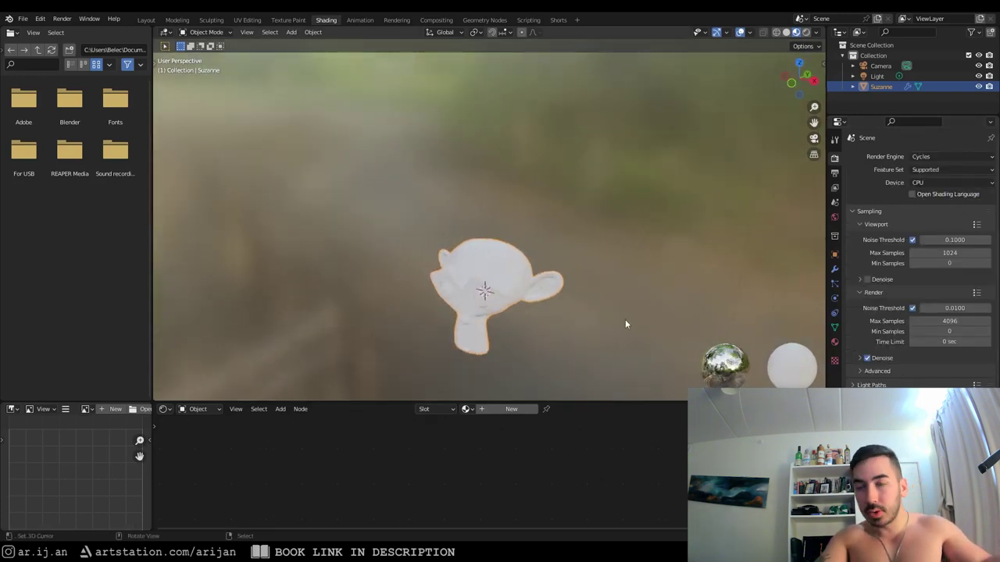
{"action": "key", "text": "KP_1"}
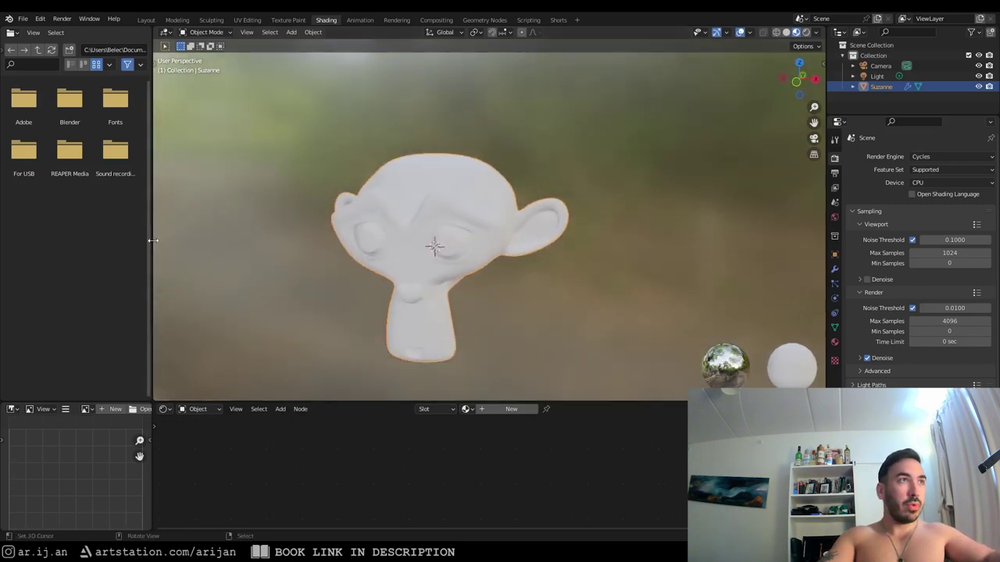
{"action": "right_click", "coordinate": [149, 215]}
{"action": "left_click", "coordinate": [107, 241]}
{"action": "left_click", "coordinate": [75, 241]}
{"action": "left_click", "coordinate": [510, 408]}
{"action": "left_click", "coordinate": [492, 408]}
Name the material 'Glass' and switch the viewport to Rendered shading.
{"action": "type", "text": "Glass"}
{"action": "key", "text": "Return"}
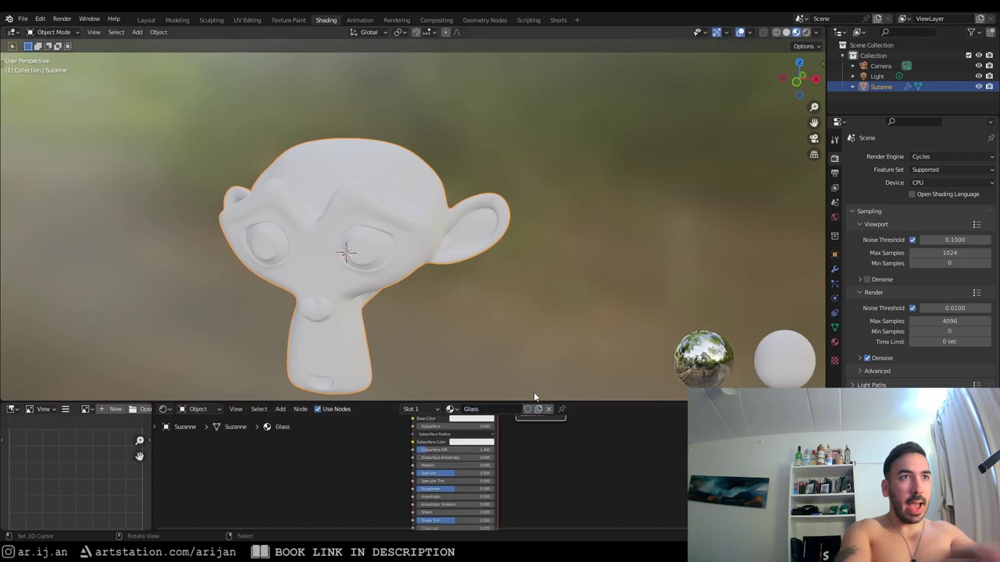
{"action": "left_click_drag", "start_coordinate": [576, 401], "coordinate": [576, 275]}
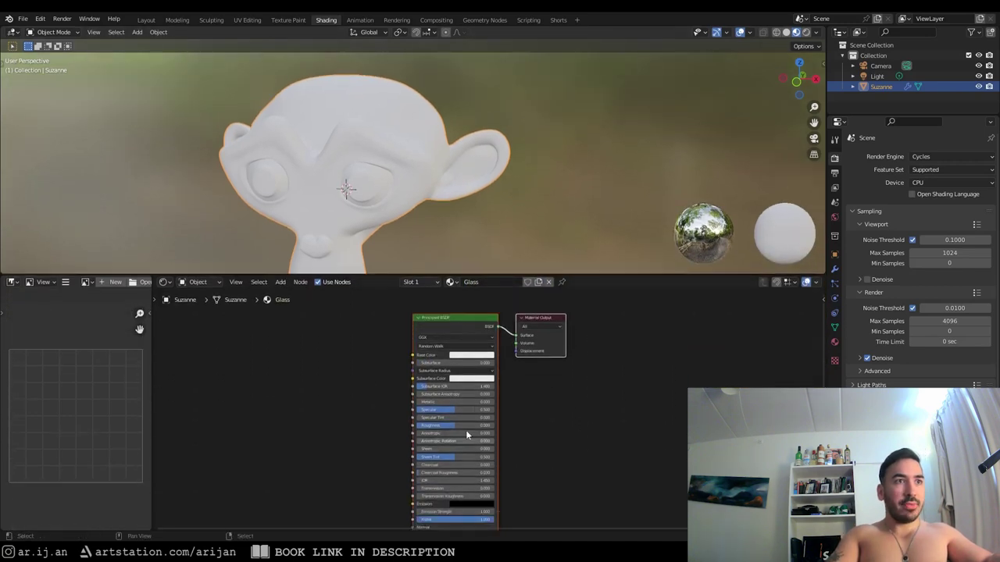
{"action": "left_click", "coordinate": [808, 32]}
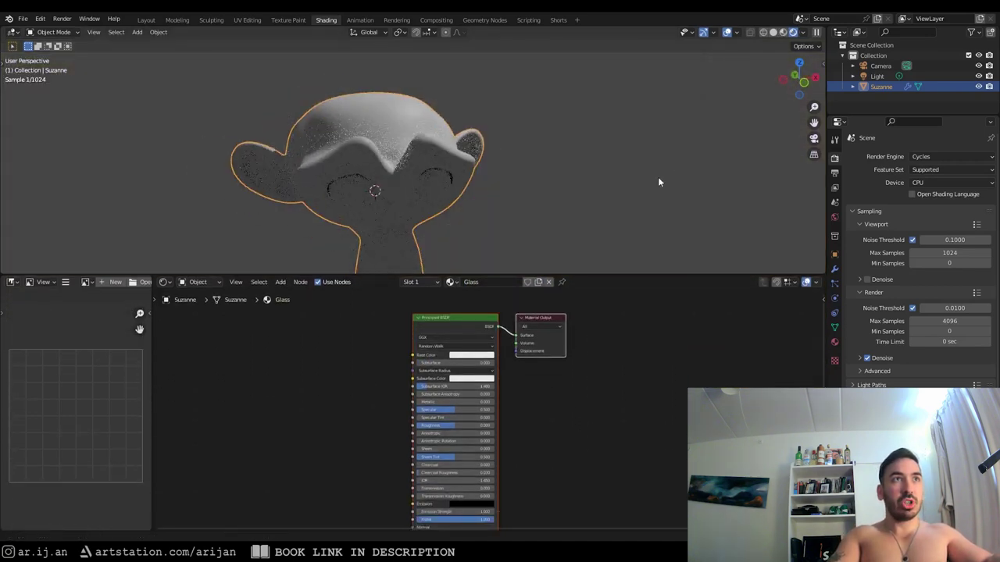
Raise Transmission to 1.000 and drop Roughness to 0.000 in the Principled BSDF.
{"action": "scroll", "coordinate": [488, 377], "scroll_direction": "up", "scroll_amount": 4}
{"action": "left_click_drag", "start_coordinate": [422, 457], "coordinate": [500, 458]}
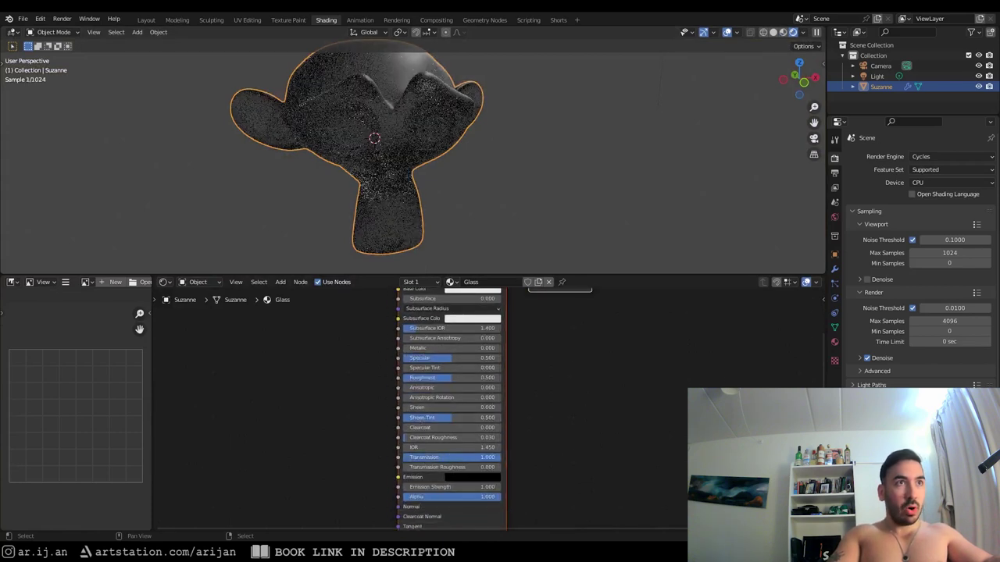
{"action": "middle_click_drag", "start_coordinate": [444, 379], "coordinate": [470, 380]}
{"action": "left_click_drag", "start_coordinate": [470, 379], "coordinate": [425, 380]}
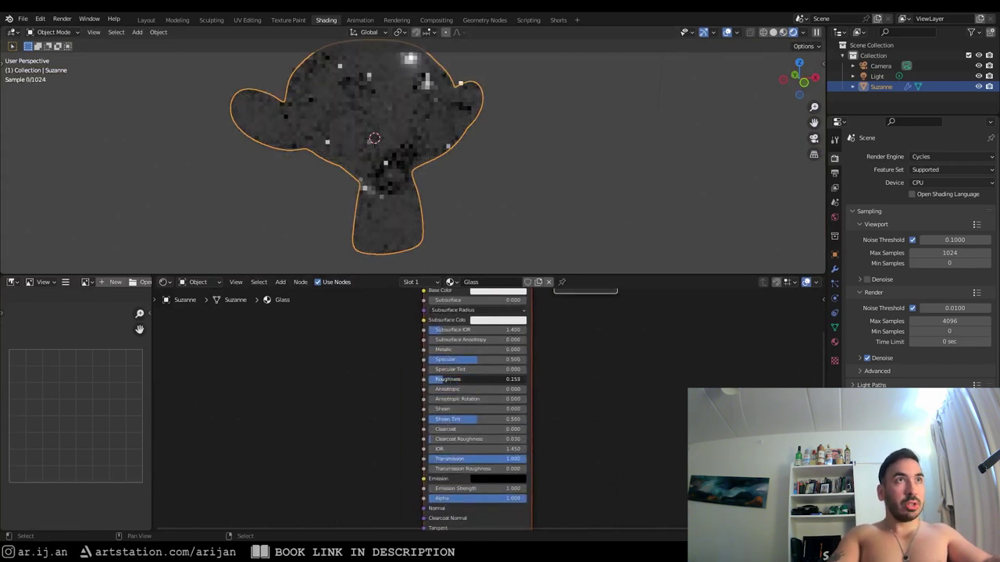
{"action": "middle_click_drag", "start_coordinate": [386, 192], "coordinate": [457, 214]}
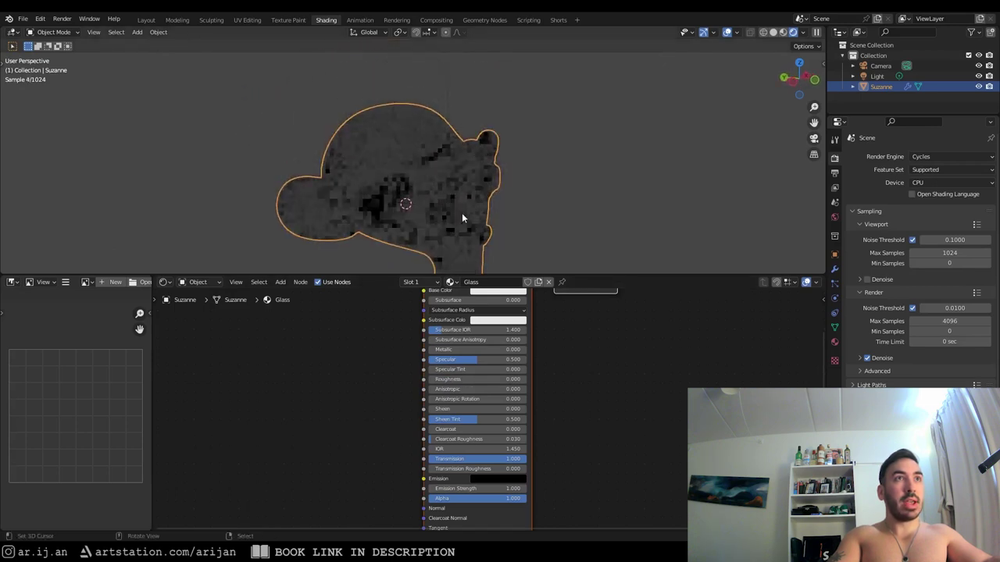
{"action": "scroll", "coordinate": [459, 196], "scroll_direction": "down", "scroll_amount": 6}
{"action": "scroll", "coordinate": [427, 129], "scroll_direction": "up", "scroll_amount": 5}
Add a test cube to the scene, then select and delete it.
{"action": "key", "text": "shift+a"}
{"action": "mouse_move", "coordinate": [418, 151]}
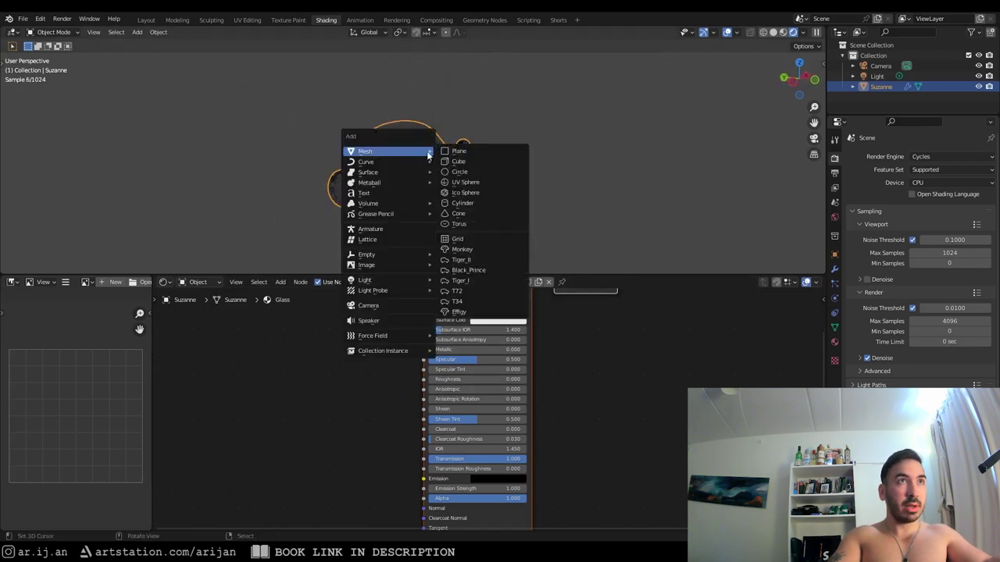
{"action": "left_click", "coordinate": [492, 162]}
{"action": "key", "text": "g"}
{"action": "right_click", "coordinate": [277, 208]}
{"action": "scroll", "coordinate": [328, 191], "scroll_direction": "up", "scroll_amount": 4}
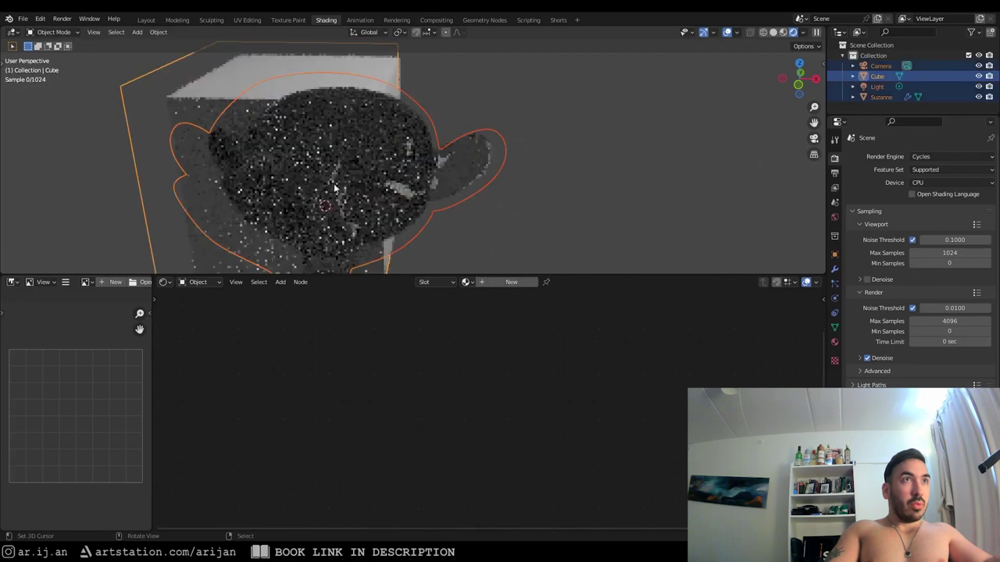
{"action": "key", "text": "alt+a"}
{"action": "middle_click_drag", "start_coordinate": [349, 185], "coordinate": [400, 182]}
{"action": "left_click", "coordinate": [403, 181]}
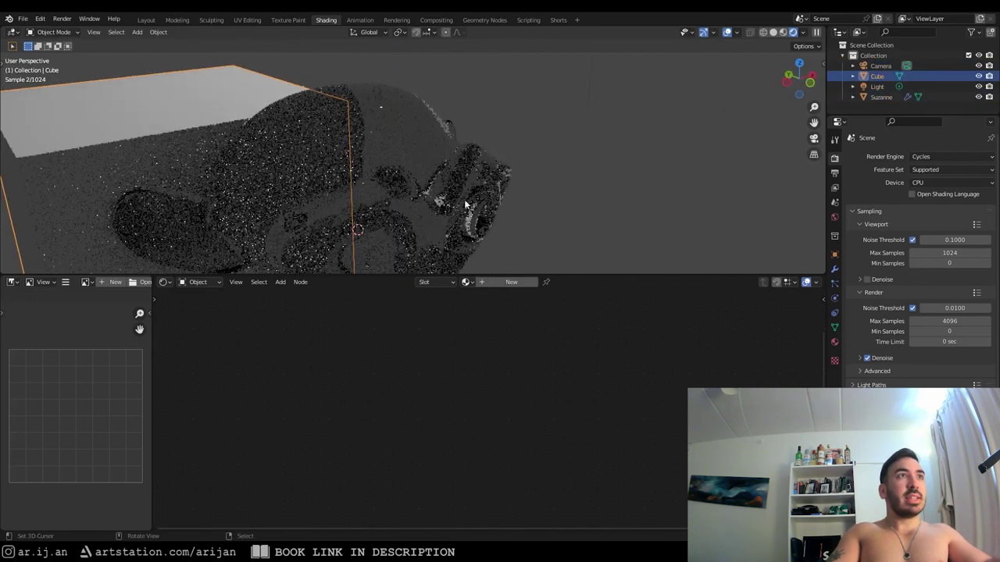
{"action": "key", "text": "Delete"}
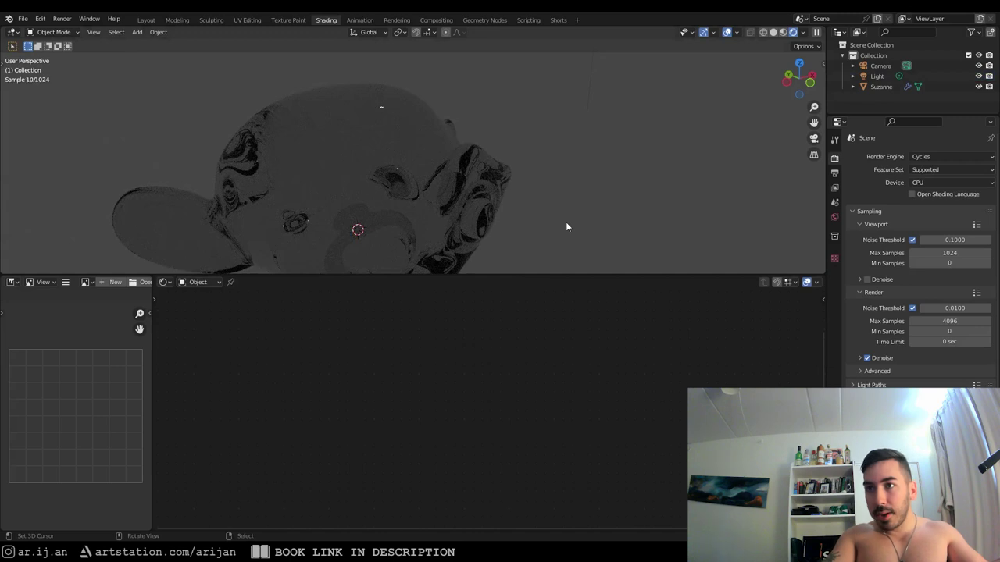
Return the viewport to Solid shading, select Suzanne, and switch to the web browser.
{"action": "left_click", "coordinate": [772, 32]}
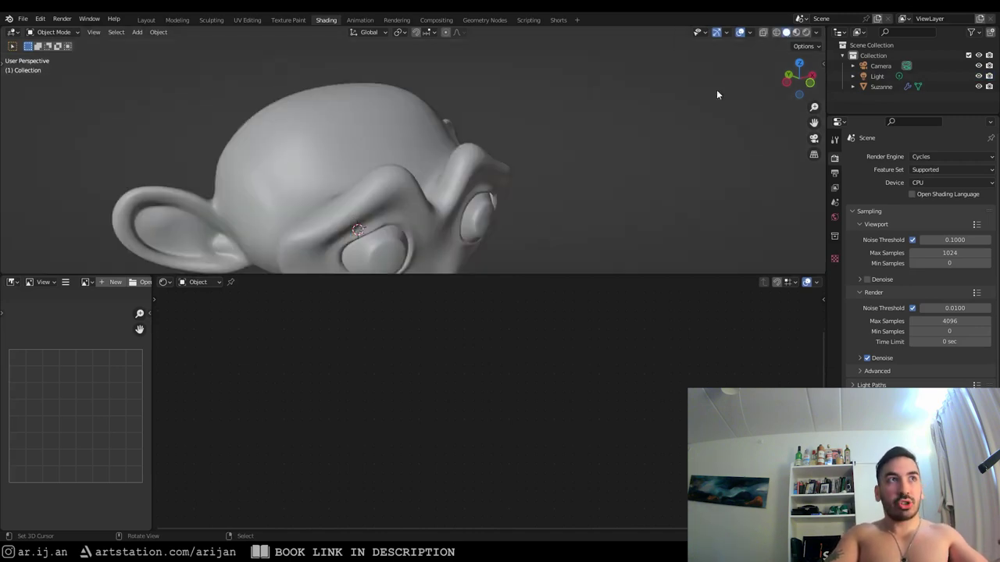
{"action": "left_click", "coordinate": [370, 165]}
{"action": "scroll", "coordinate": [369, 164], "scroll_direction": "down", "scroll_amount": 3}
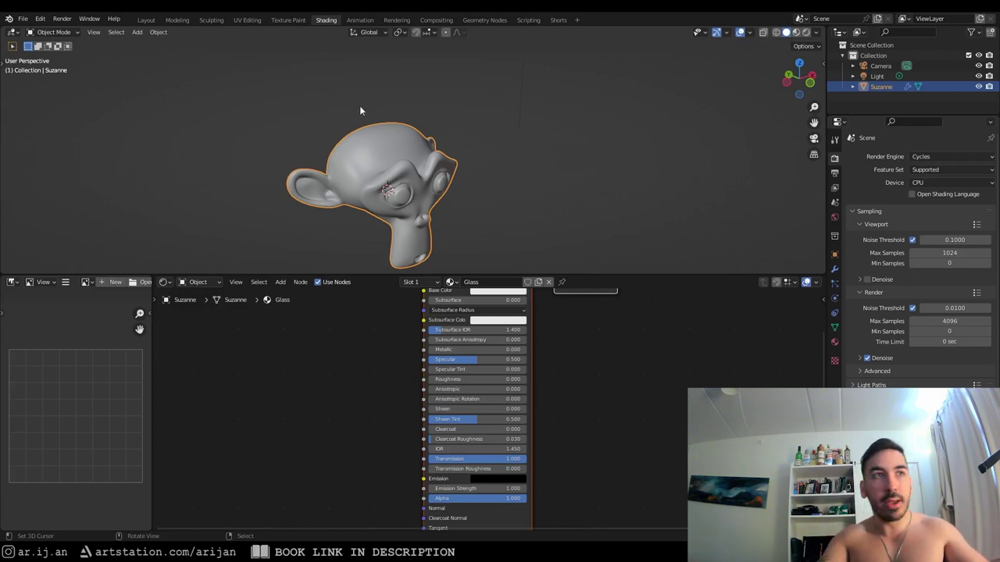
{"action": "key", "text": "alt+Tab"}
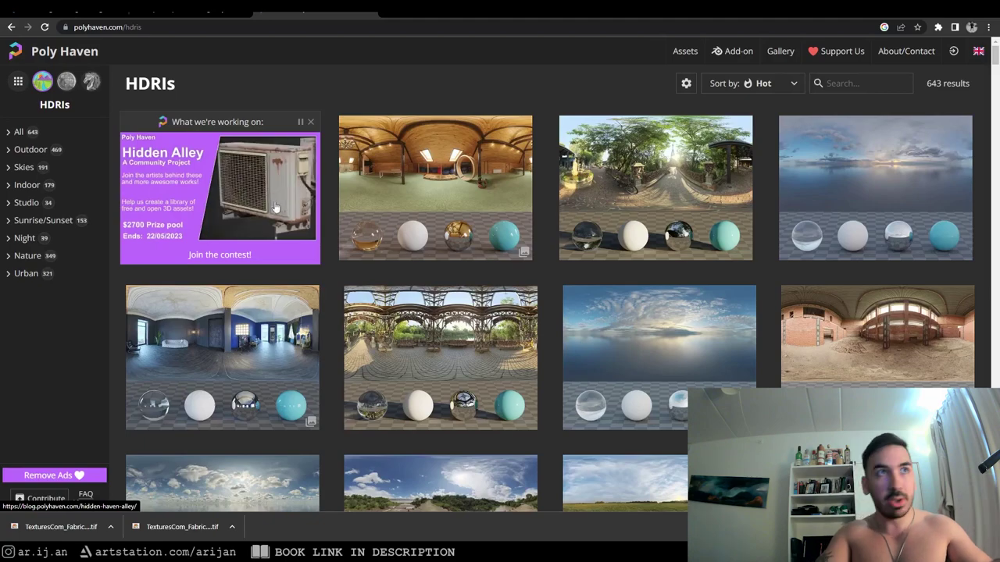
Scroll through Poly Haven's HDRI grid and open the Blue Photo Studio page.
{"action": "scroll", "coordinate": [375, 264], "scroll_direction": "down", "scroll_amount": 3}
{"action": "scroll", "coordinate": [367, 264], "scroll_direction": "up", "scroll_amount": 3}
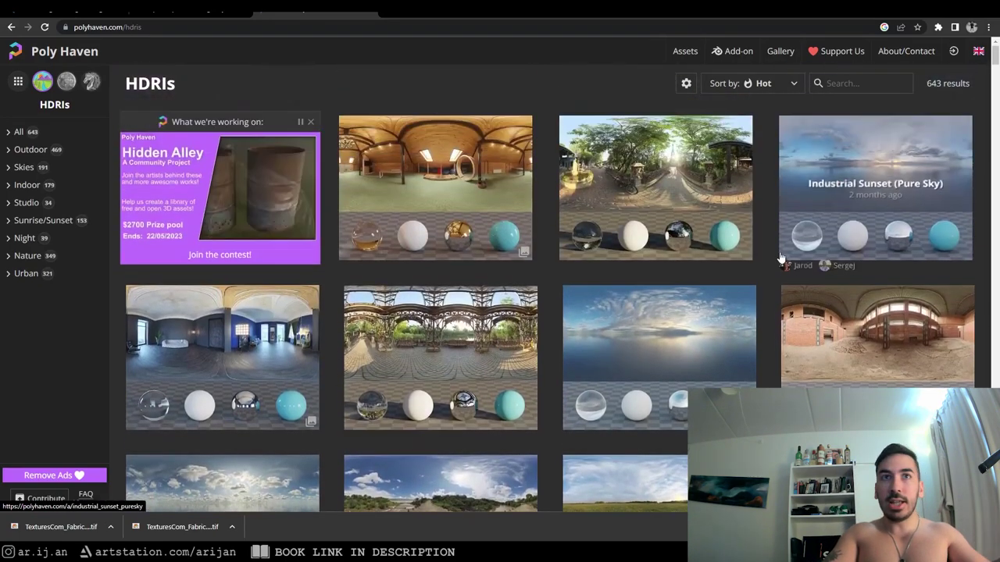
{"action": "scroll", "coordinate": [540, 391], "scroll_direction": "down", "scroll_amount": 2}
{"action": "scroll", "coordinate": [634, 358], "scroll_direction": "up", "scroll_amount": 3}
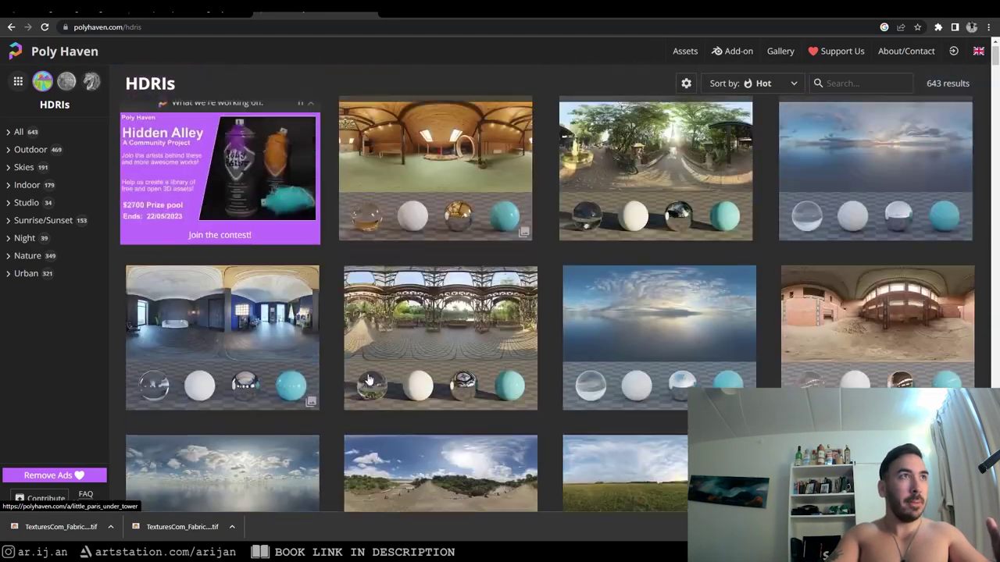
{"action": "left_click", "coordinate": [221, 352]}
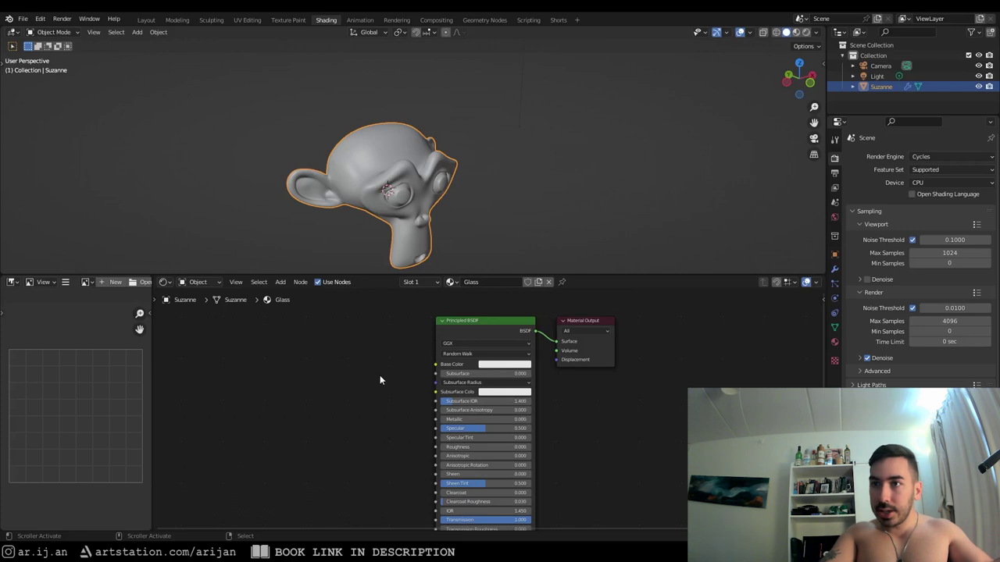
Show the World shader nodes and set the Background colour to orange.
{"action": "left_click", "coordinate": [199, 282]}
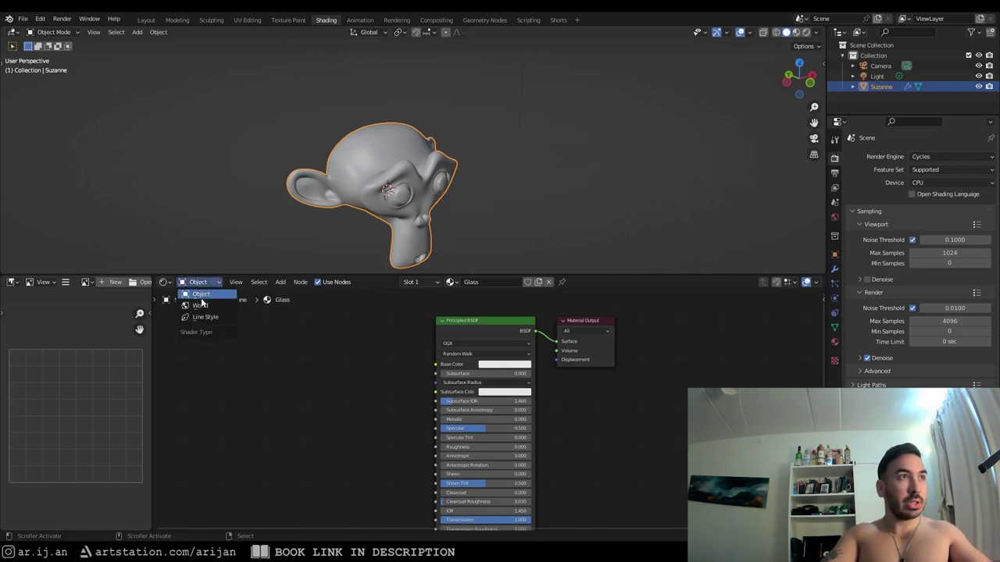
{"action": "left_click", "coordinate": [201, 306]}
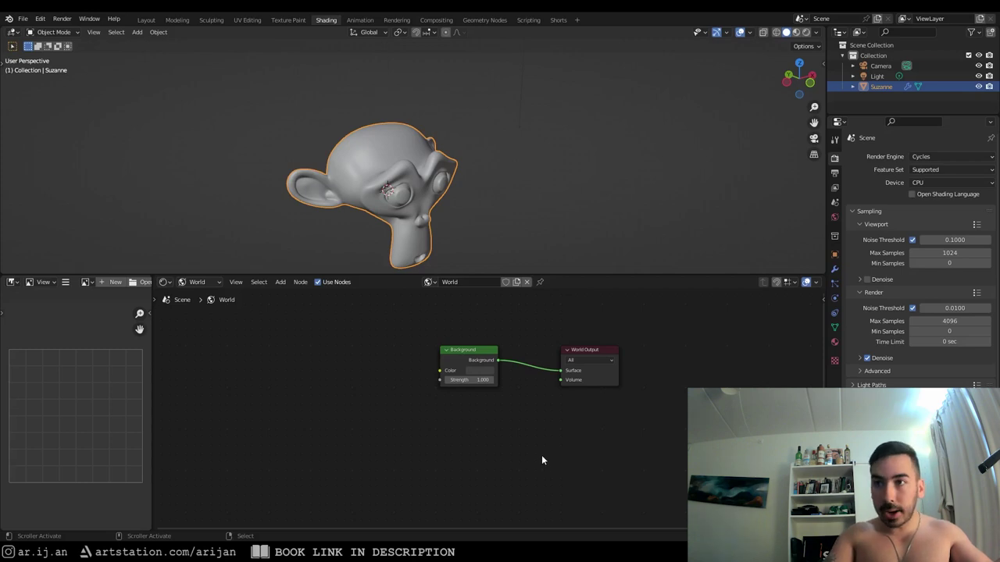
{"action": "scroll", "coordinate": [518, 440], "scroll_direction": "up", "scroll_amount": 3}
{"action": "left_click", "coordinate": [454, 391]}
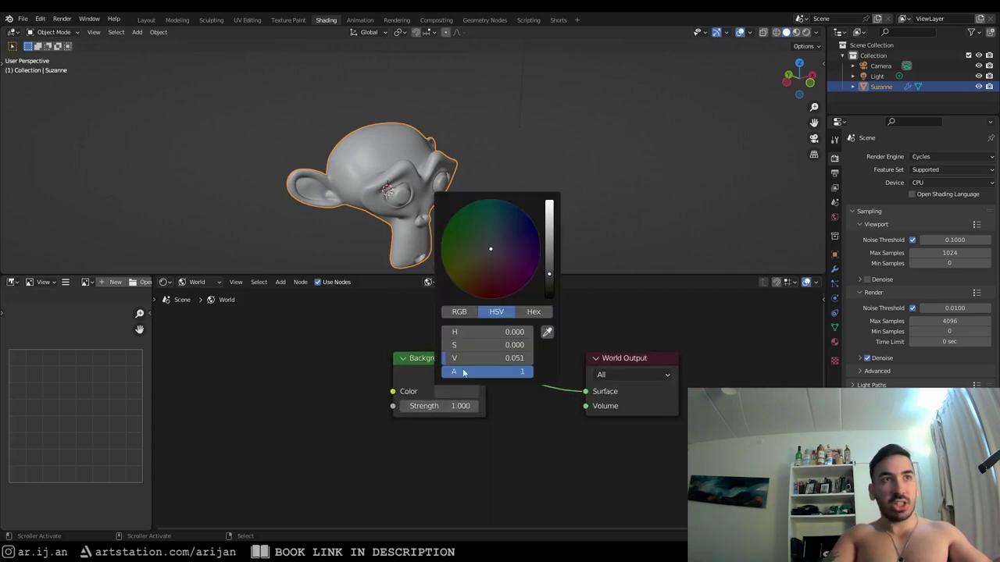
{"action": "left_click_drag", "start_coordinate": [549, 273], "coordinate": [549, 205]}
{"action": "left_click", "coordinate": [464, 279]}
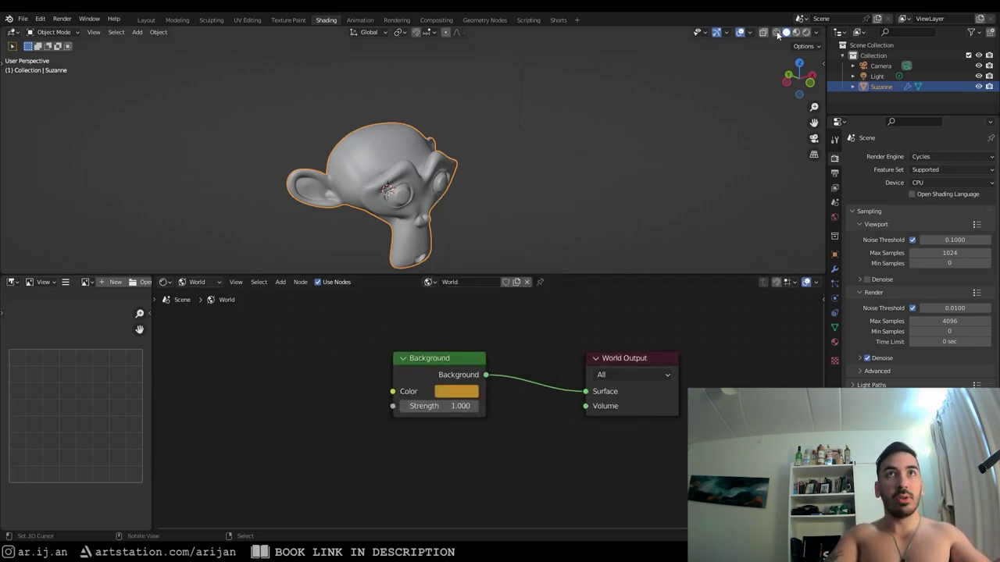
Switch to Rendered preview and change the world colour to a pale salmon.
{"action": "left_click", "coordinate": [806, 33]}
{"action": "left_click", "coordinate": [467, 391]}
{"action": "left_click", "coordinate": [520, 237]}
{"action": "left_click", "coordinate": [489, 264]}
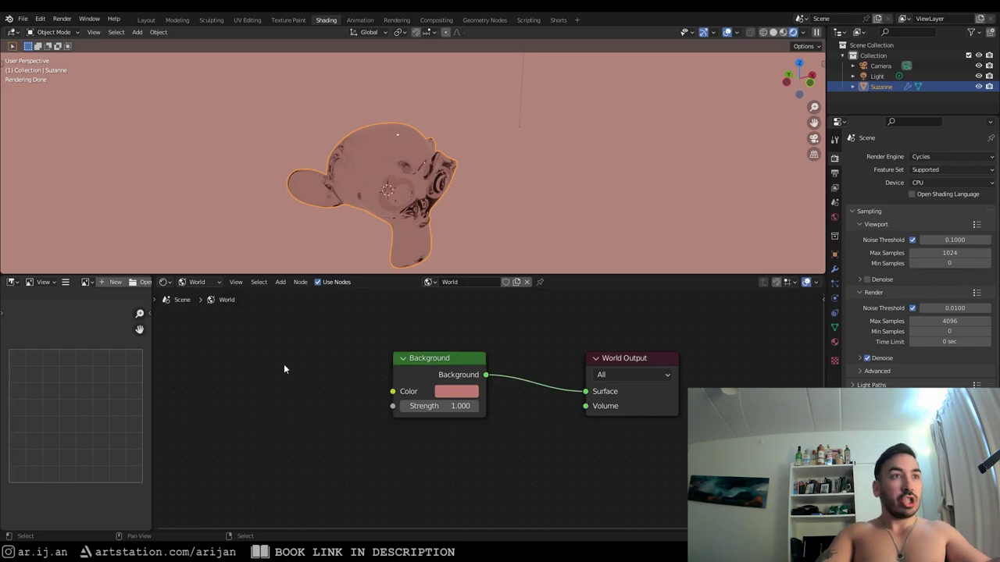
Add an Environment Texture node and connect its Color to the Background Color.
{"action": "middle_click_drag", "start_coordinate": [284, 363], "coordinate": [332, 365]}
{"action": "key", "text": "shift+a"}
{"action": "type", "text": "env"}
{"action": "key", "text": "Return"}
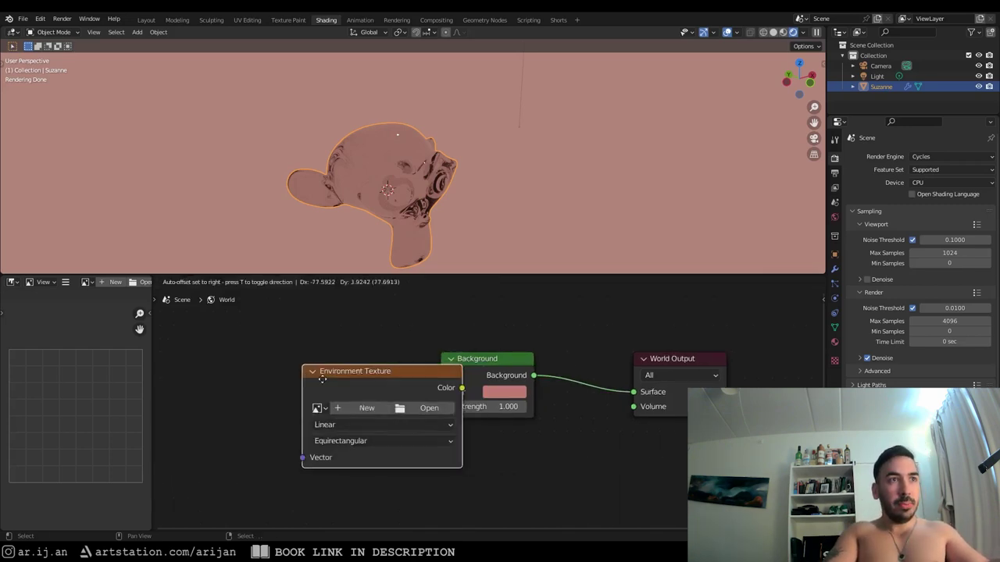
{"action": "scroll", "coordinate": [438, 381], "scroll_direction": "up", "scroll_amount": 2}
{"action": "left_click", "coordinate": [465, 381]}
{"action": "left_click_drag", "start_coordinate": [463, 378], "coordinate": [517, 392]}
{"action": "middle_click_drag", "start_coordinate": [517, 392], "coordinate": [553, 394]}
Load modern_buildings_2_4k.exr from the HDRIs folder into the Environment Texture node.
{"action": "left_click", "coordinate": [458, 404]}
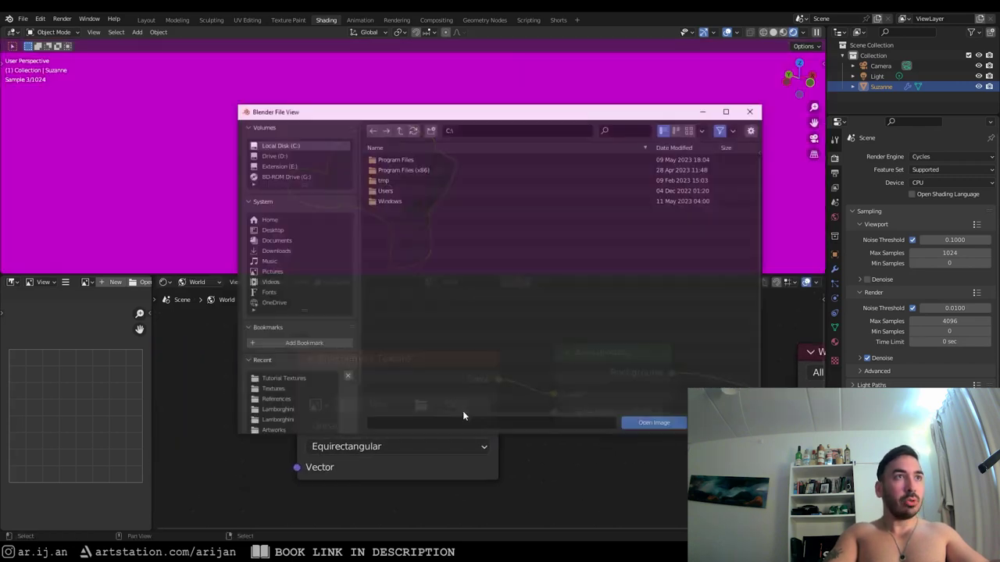
{"action": "scroll", "coordinate": [286, 391], "scroll_direction": "down", "scroll_amount": 2}
{"action": "left_click", "coordinate": [281, 399]}
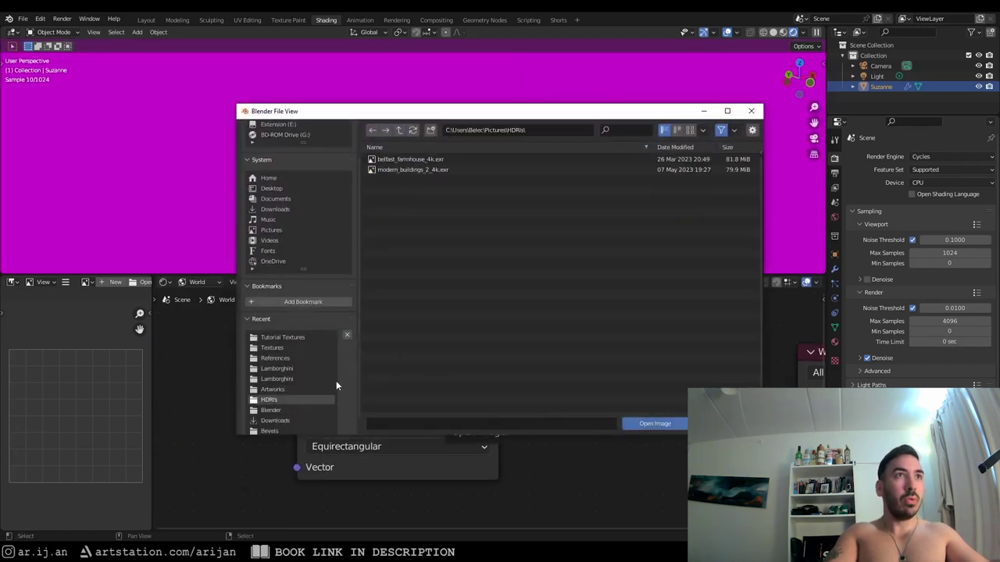
{"action": "double_click", "coordinate": [407, 168]}
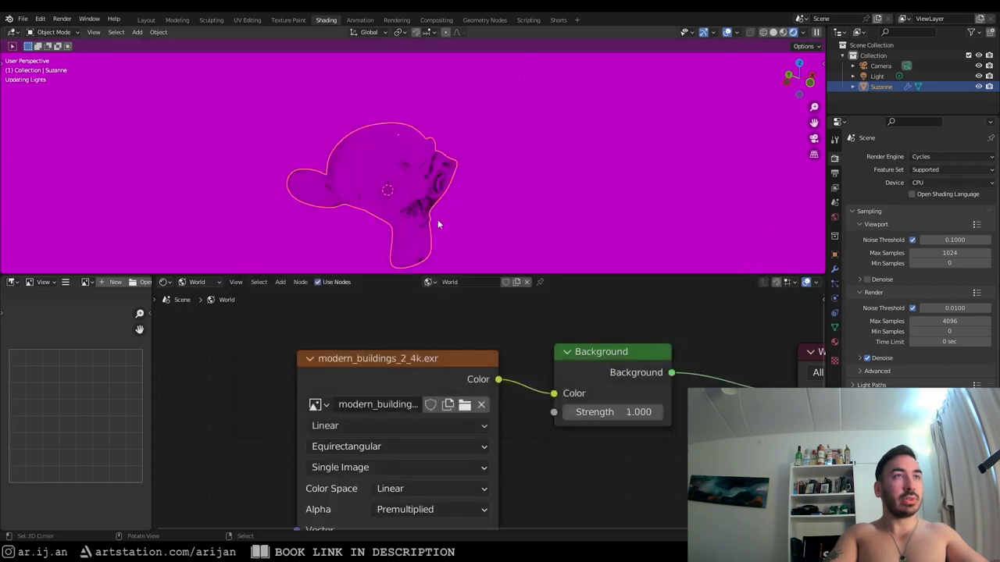
Orbit the view until glass Suzanne faces the camera against the buildings, then deselect her.
{"action": "scroll", "coordinate": [484, 406], "scroll_direction": "down", "scroll_amount": 3}
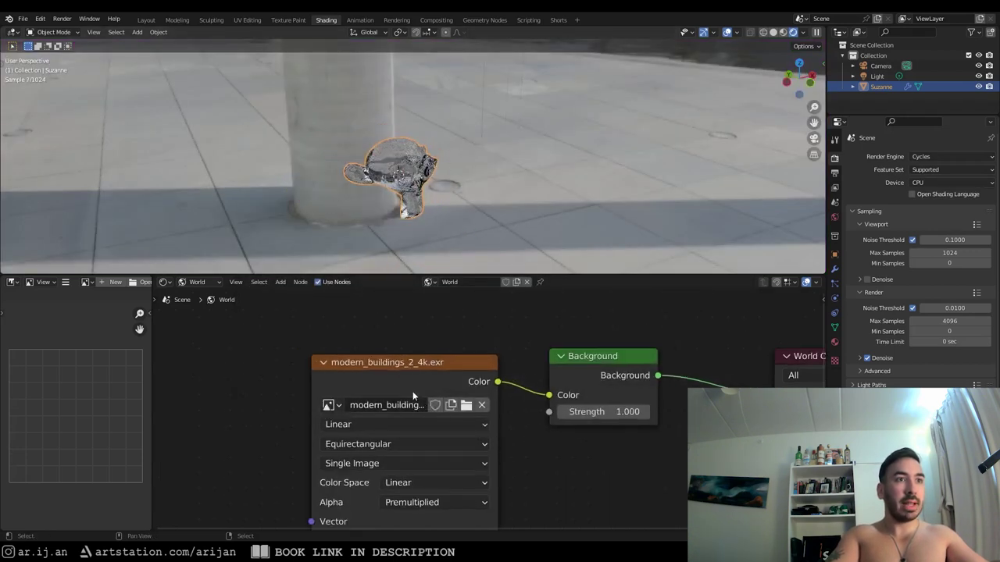
{"action": "middle_click_drag", "start_coordinate": [461, 231], "coordinate": [426, 265]}
{"action": "left_click_drag", "start_coordinate": [426, 275], "coordinate": [426, 336]}
{"action": "middle_click_drag", "start_coordinate": [425, 256], "coordinate": [438, 230]}
{"action": "key", "text": "alt+a"}
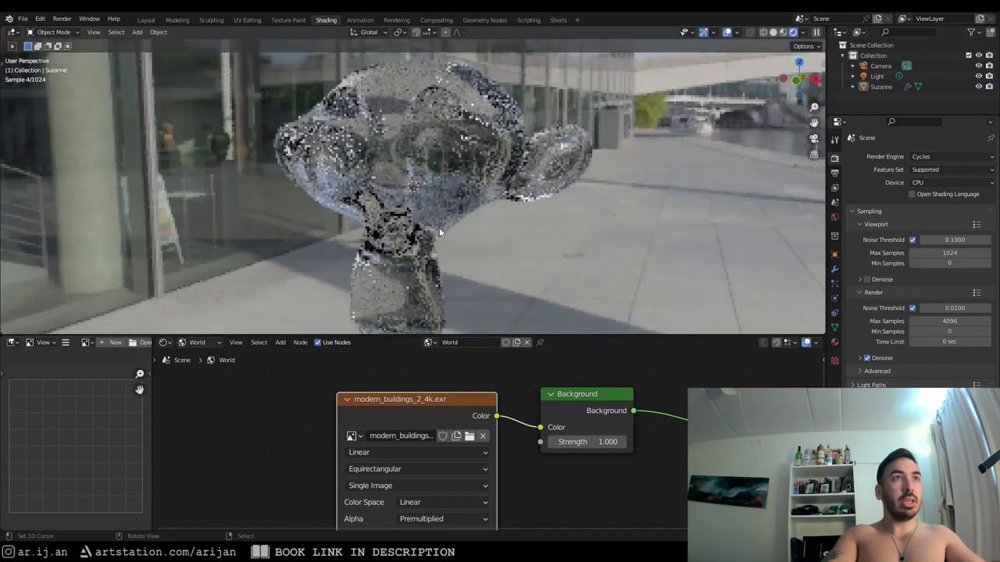
Make the 3D view taller and toggle Viewport Denoise on, then off again.
{"action": "left_click_drag", "start_coordinate": [469, 336], "coordinate": [469, 428]}
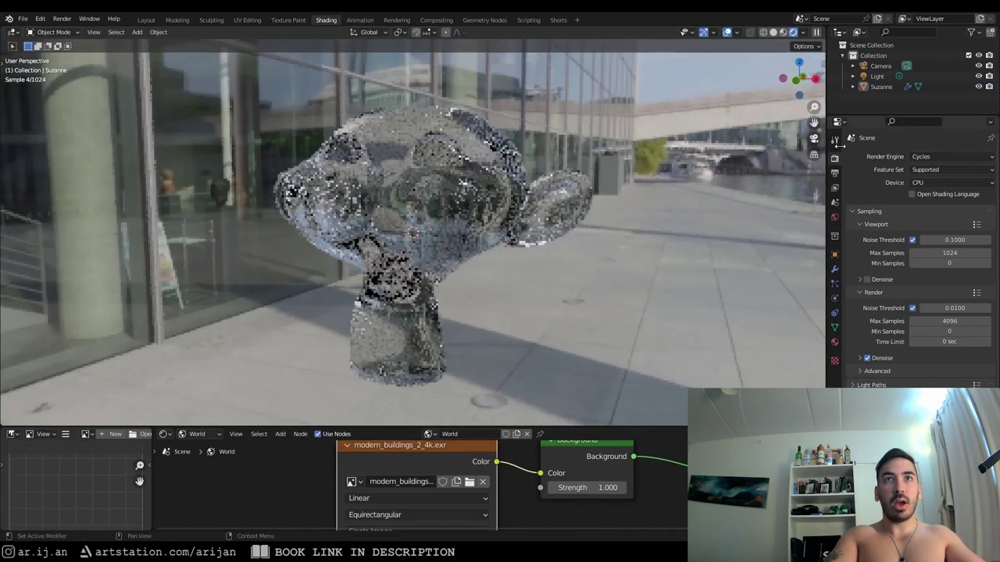
{"action": "left_click", "coordinate": [835, 175]}
{"action": "left_click", "coordinate": [835, 187]}
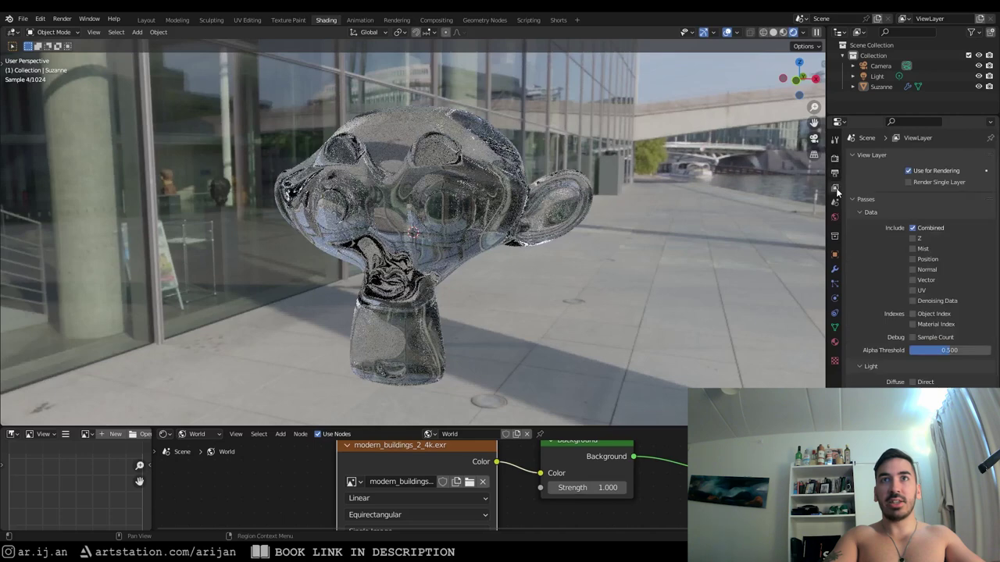
{"action": "left_click", "coordinate": [835, 158]}
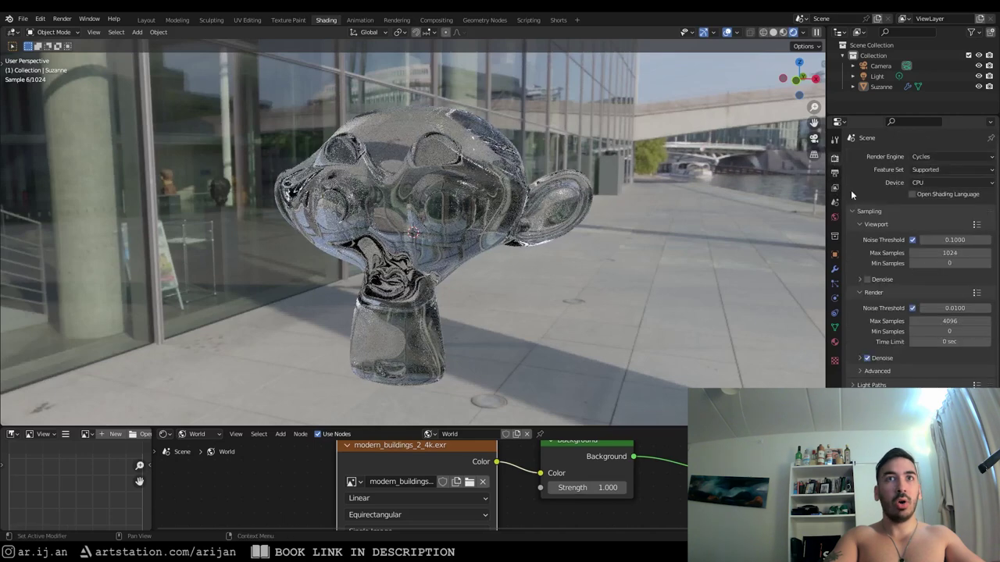
{"action": "left_click", "coordinate": [867, 279]}
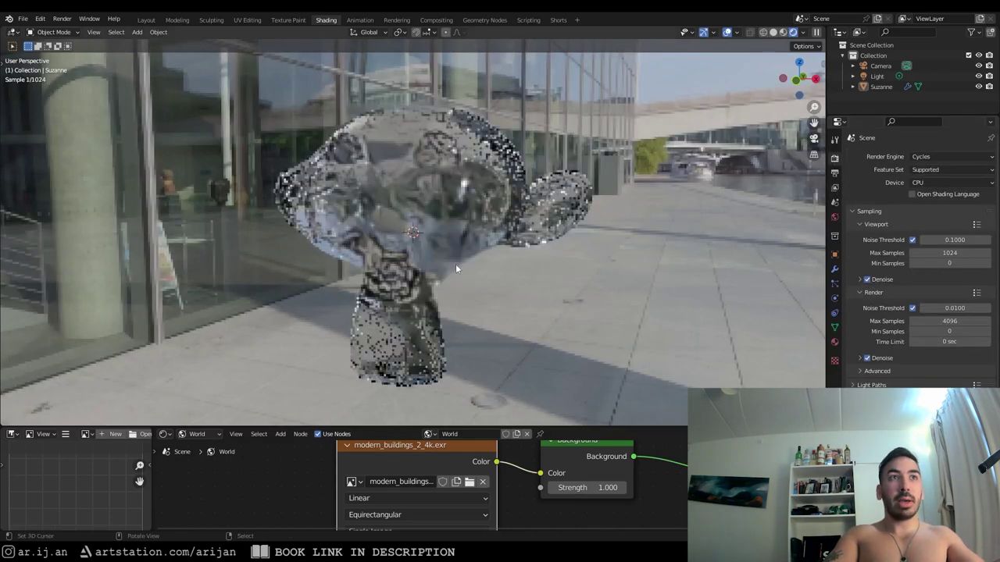
{"action": "left_click", "coordinate": [867, 280]}
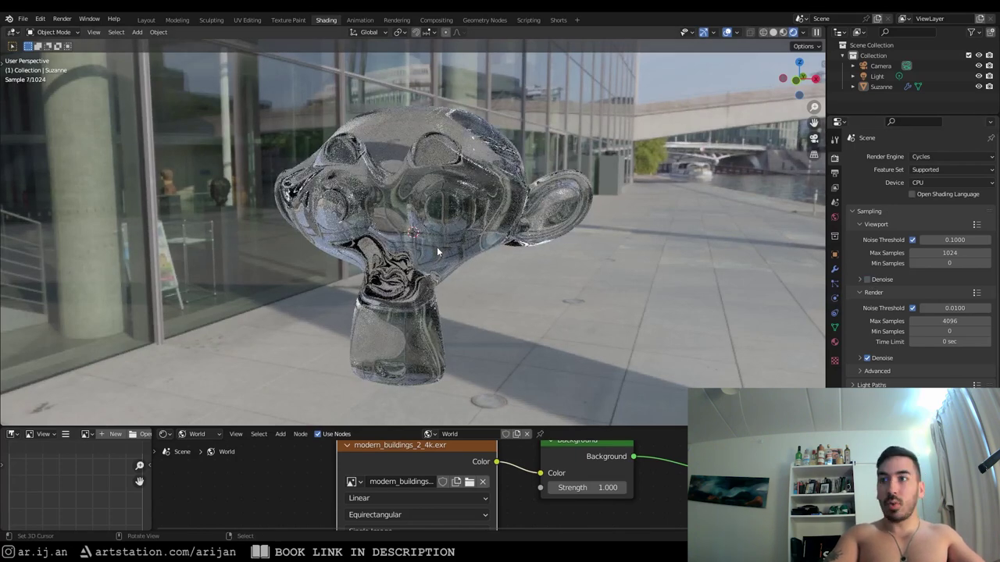
{"action": "left_click", "coordinate": [197, 435]}
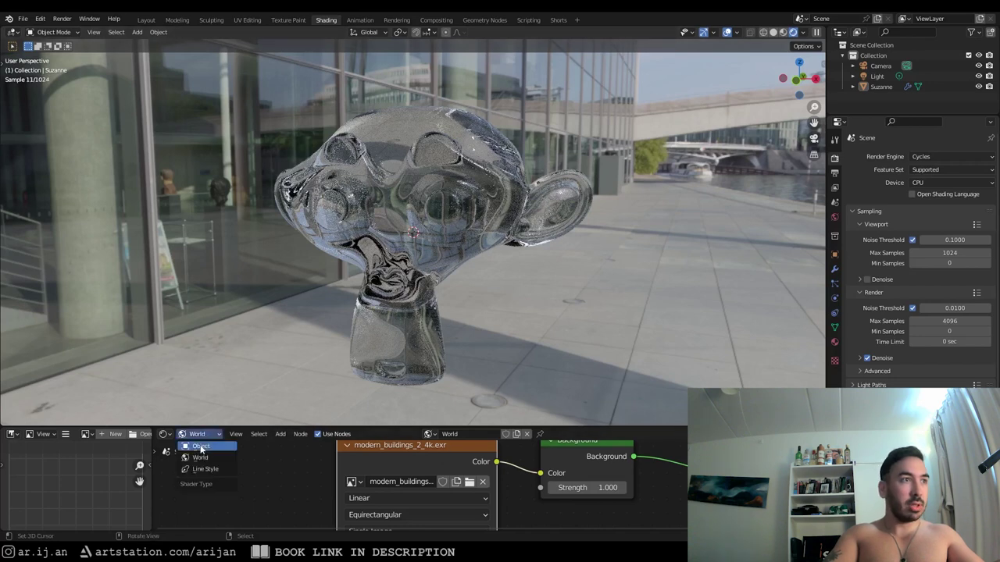
Show the Glass material's nodes and set its Roughness to 0.01.
{"action": "left_click", "coordinate": [201, 447]}
{"action": "middle_click_drag", "start_coordinate": [469, 479], "coordinate": [397, 460]}
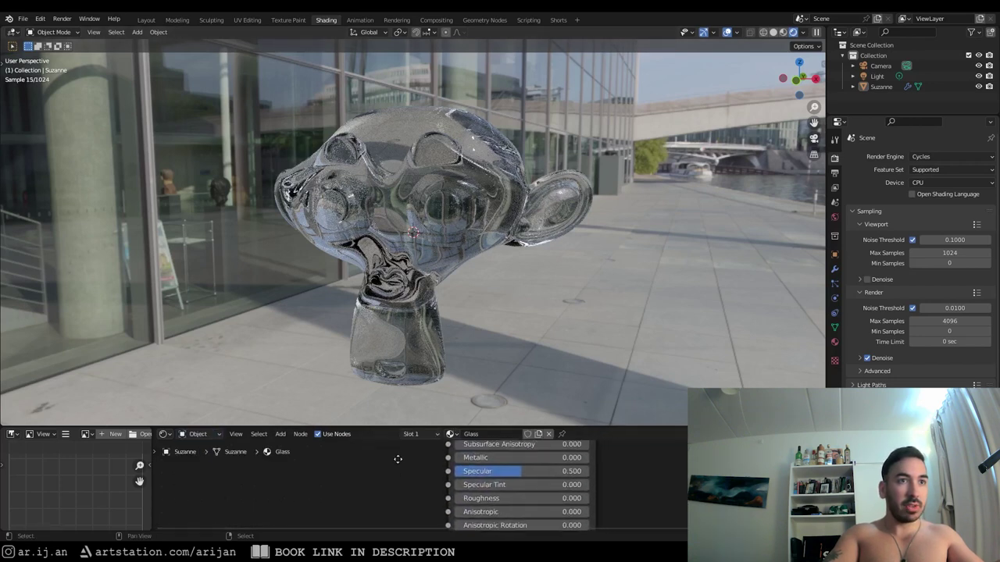
{"action": "left_click", "coordinate": [492, 499]}
{"action": "type", "text": "0.01"}
{"action": "key", "text": "Return"}
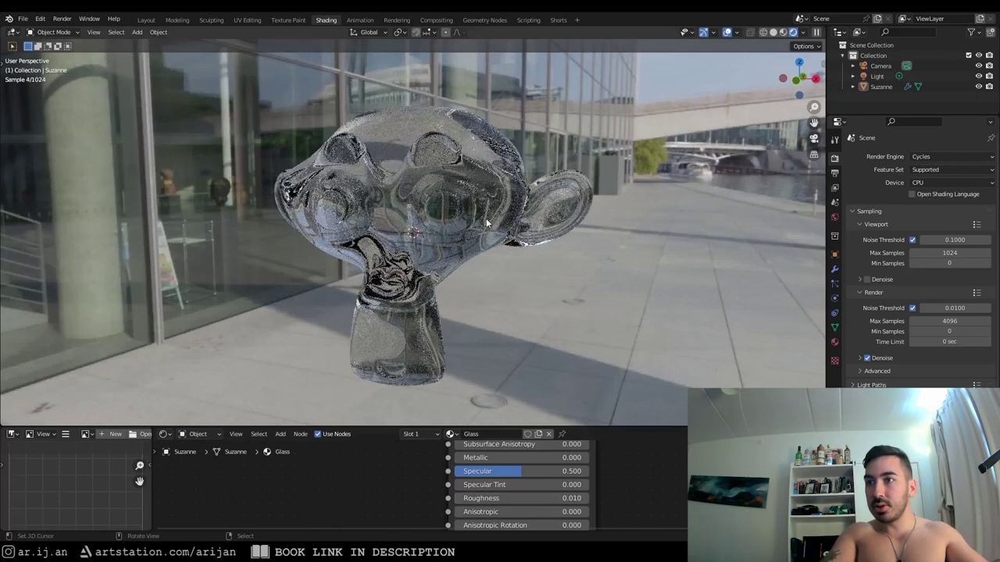
Add a cube and move it along the Y axis to sit behind Suzanne.
{"action": "key", "text": "shift+a"}
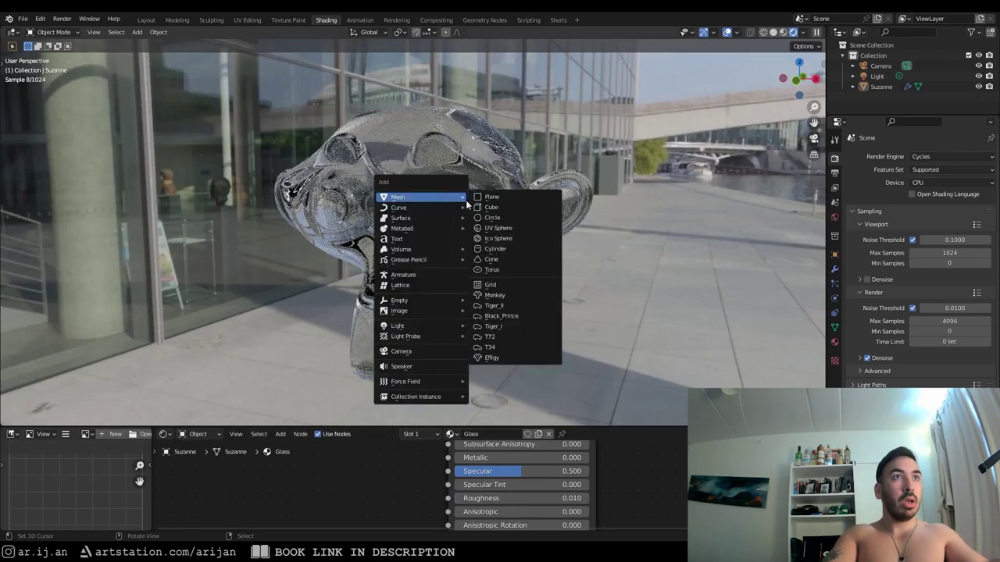
{"action": "left_click", "coordinate": [506, 209]}
{"action": "key", "text": "g"}
{"action": "key", "text": "y"}
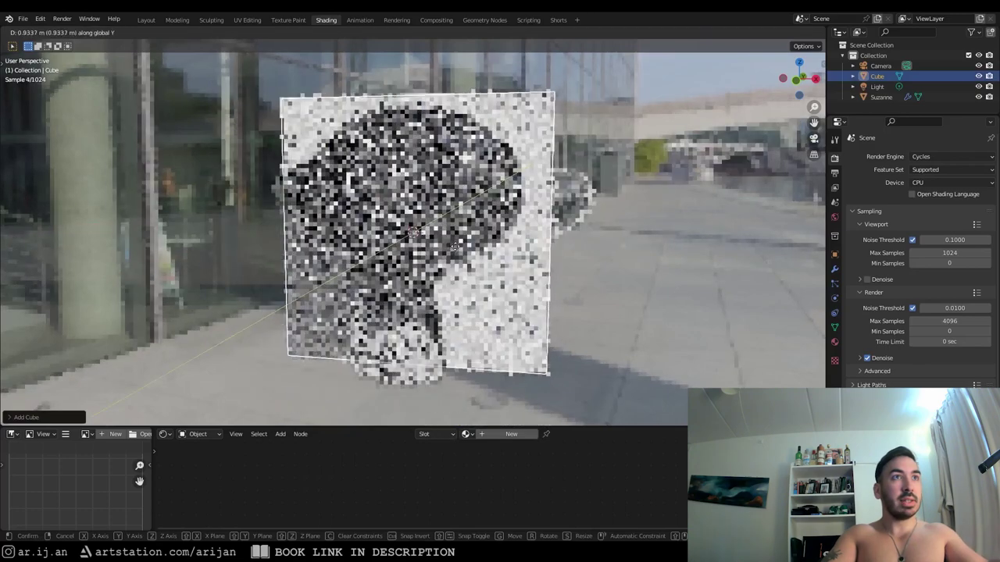
{"action": "left_click", "coordinate": [480, 230]}
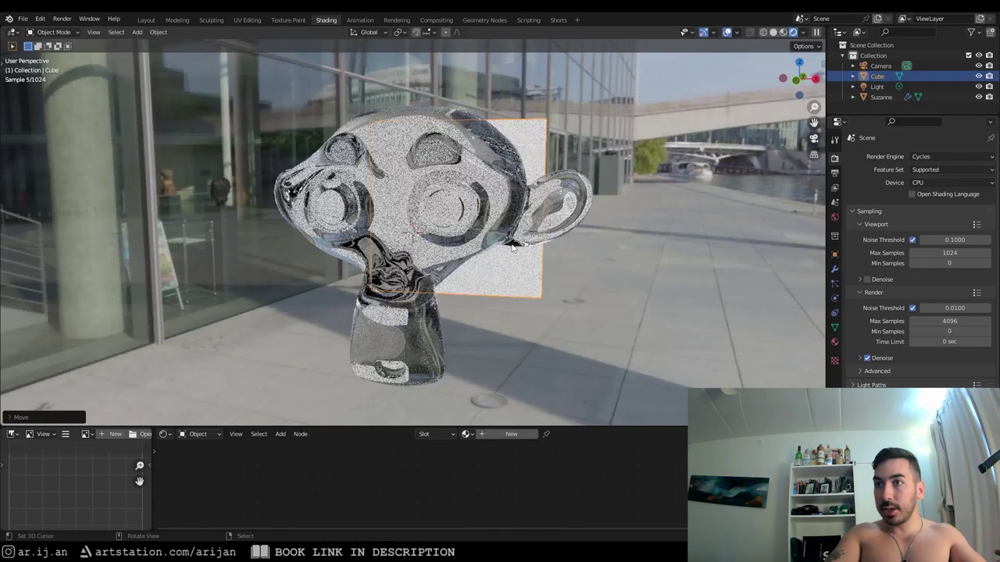
{"action": "middle_click_drag", "start_coordinate": [549, 249], "coordinate": [578, 243]}
{"action": "left_click", "coordinate": [937, 157]}
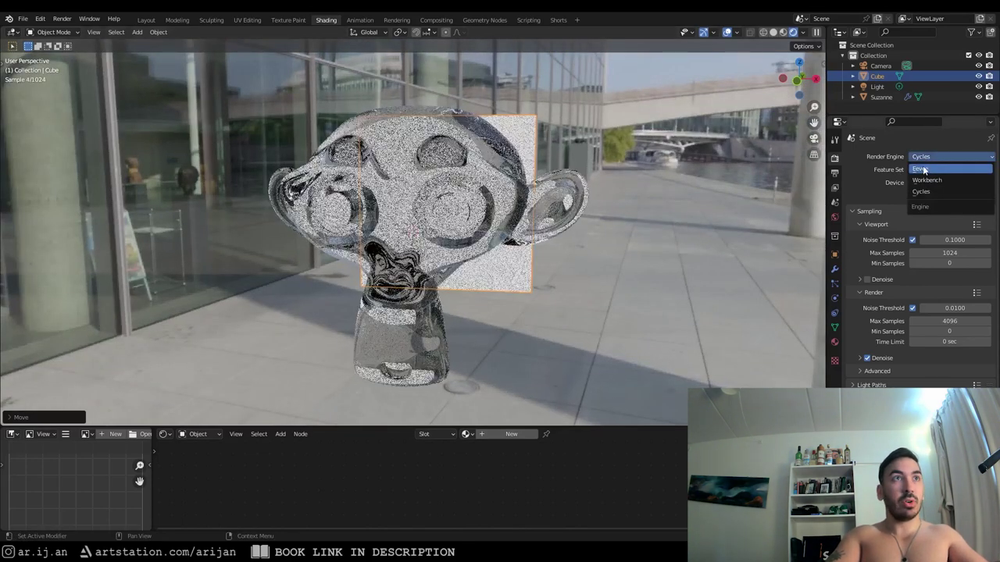
Preview glass Suzanne and the cube in Eevee from above, then return the render engine to Cycles.
{"action": "left_click", "coordinate": [921, 168]}
{"action": "middle_click_drag", "start_coordinate": [601, 251], "coordinate": [513, 270]}
{"action": "scroll", "coordinate": [513, 270], "scroll_direction": "up", "scroll_amount": 5}
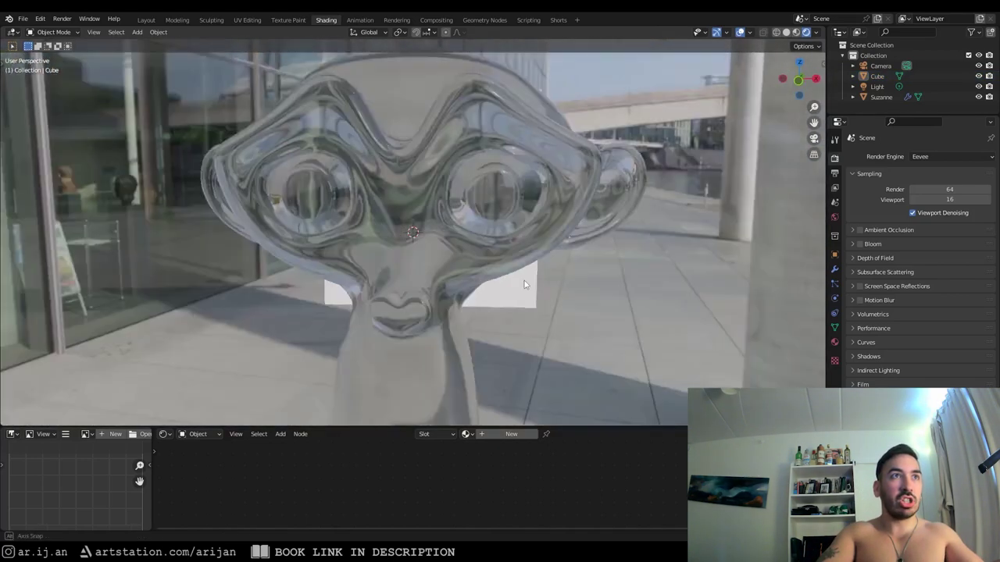
{"action": "middle_click_drag", "start_coordinate": [486, 203], "coordinate": [510, 250]}
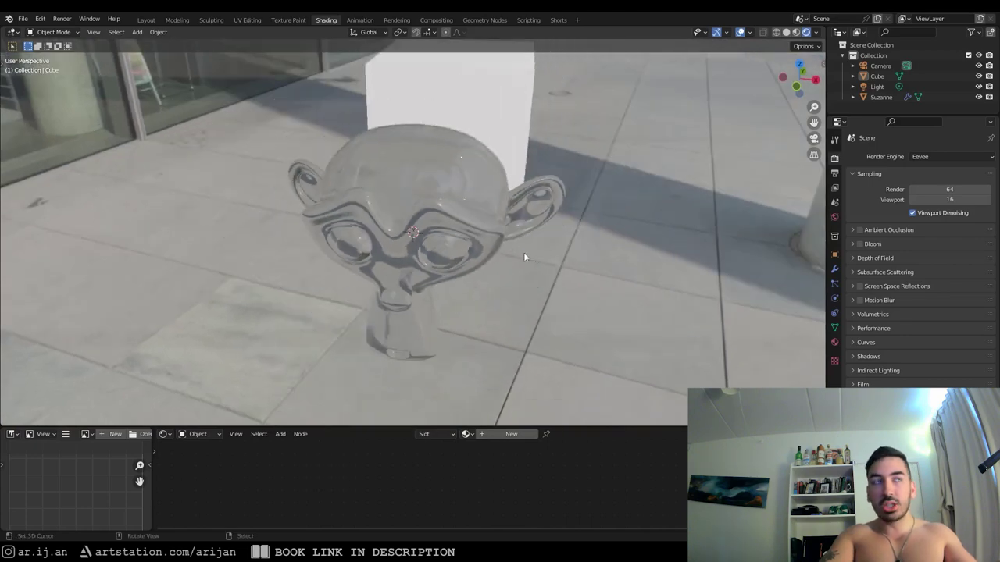
{"action": "left_click", "coordinate": [937, 156]}
{"action": "left_click", "coordinate": [935, 194]}
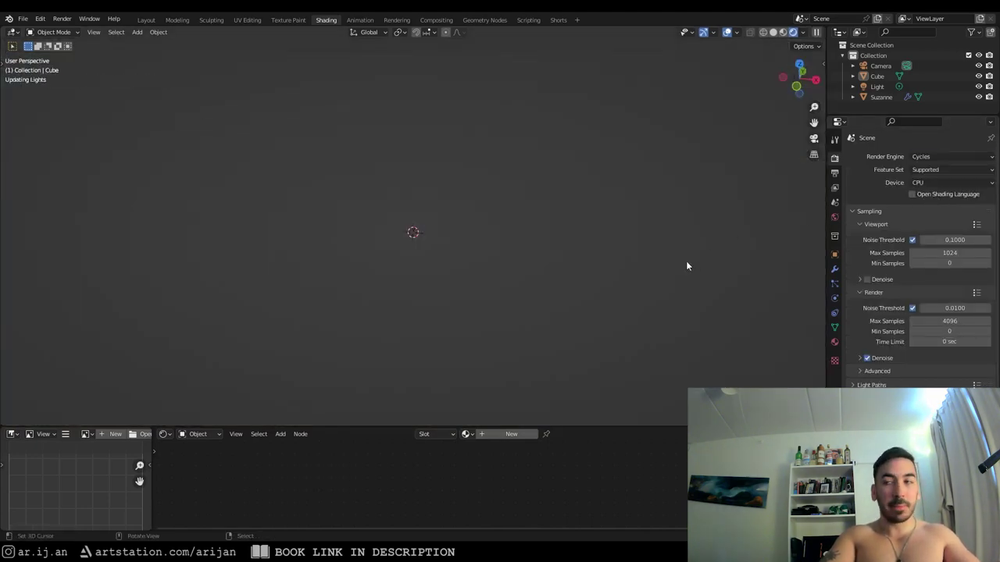